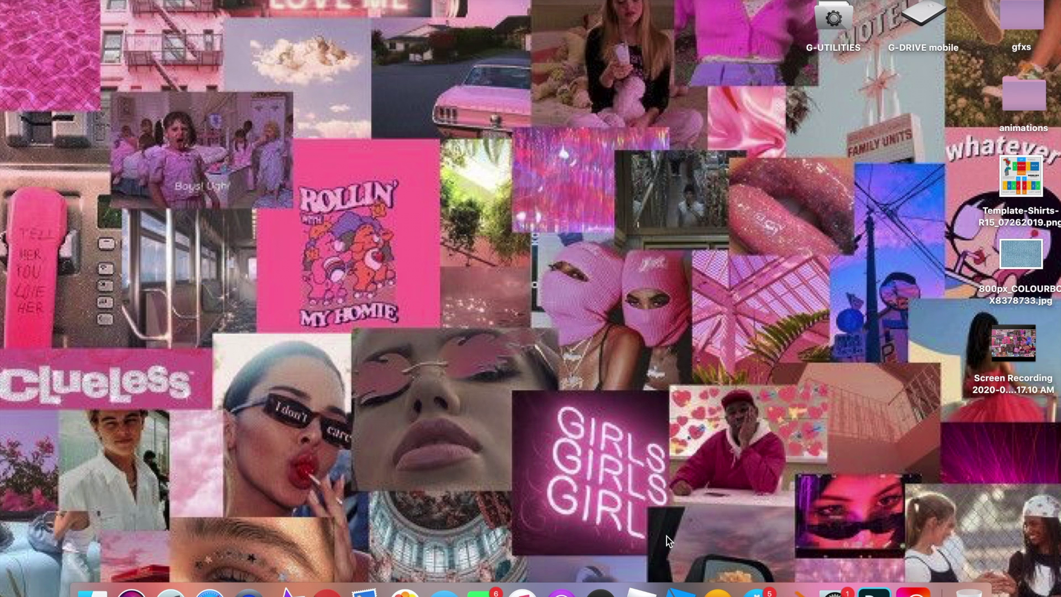
# Switch to Roblox Studio and create a new place from the Baseplate template.
pyautogui.click(683, 591)
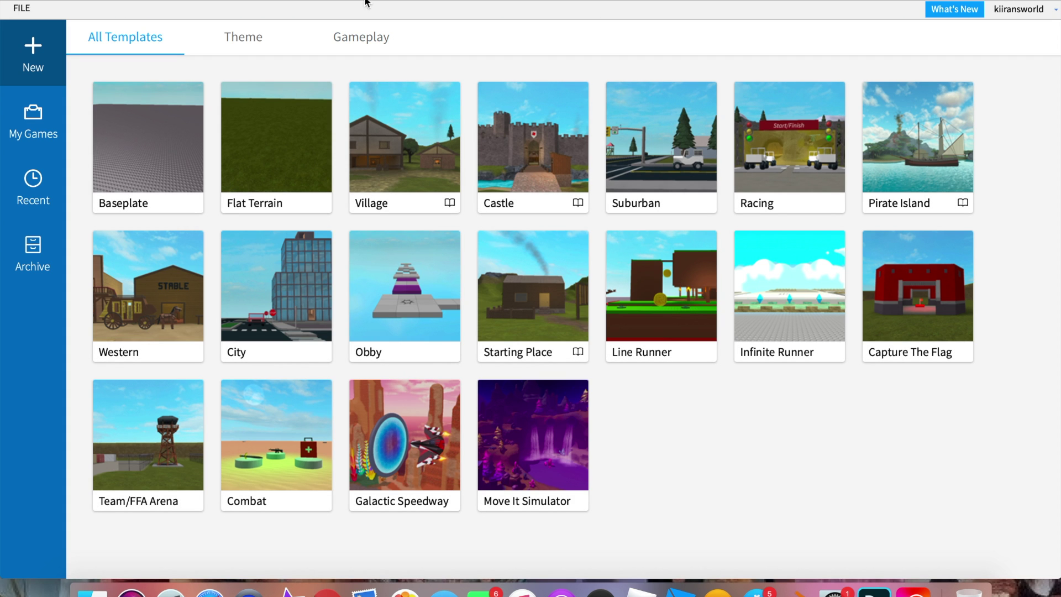
pyautogui.click(125, 124)
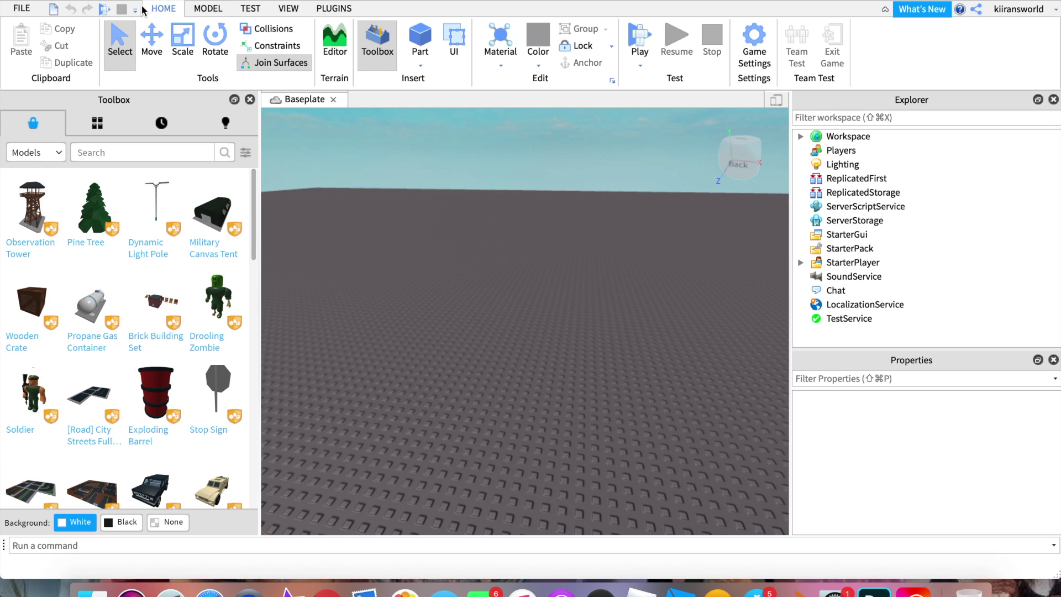
# Search the toolbox plugins for "load character" and check the details of the Load Character Lite plugin.
pyautogui.click(346, 11)
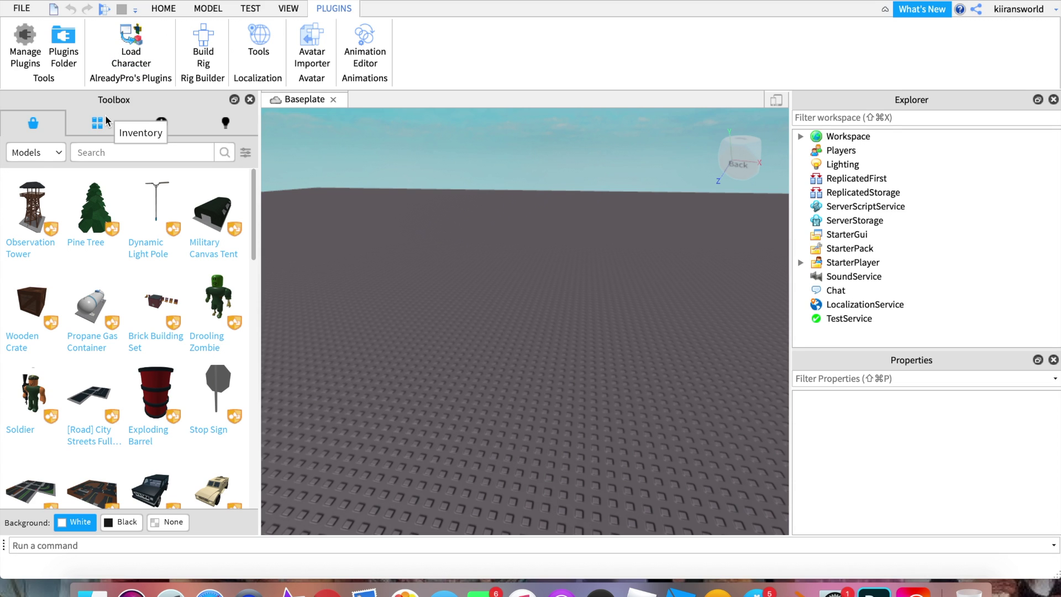
pyautogui.click(60, 156)
pyautogui.click(51, 258)
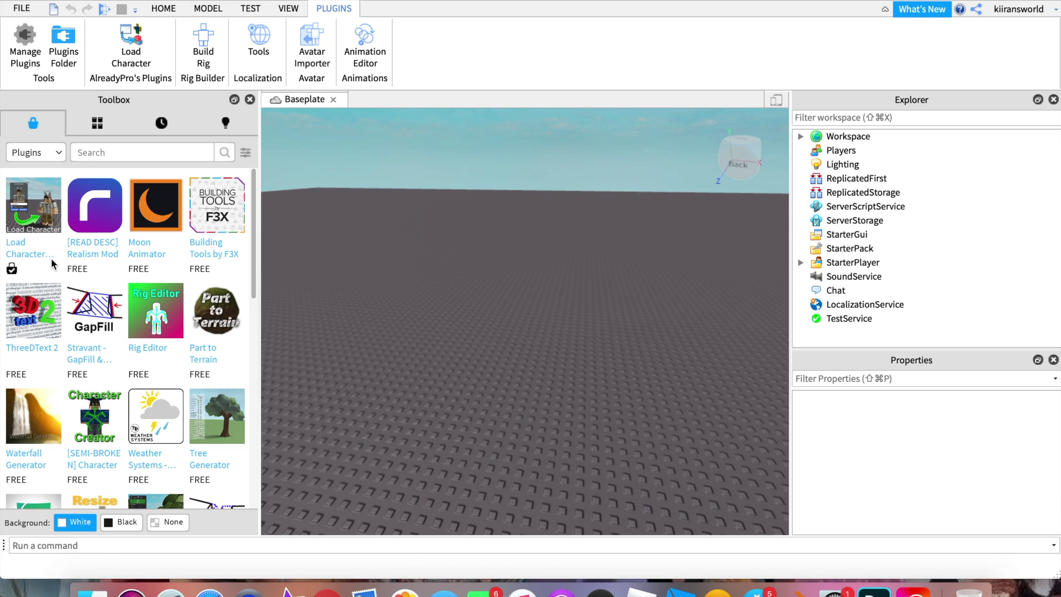
pyautogui.click(143, 153)
pyautogui.write('load character')
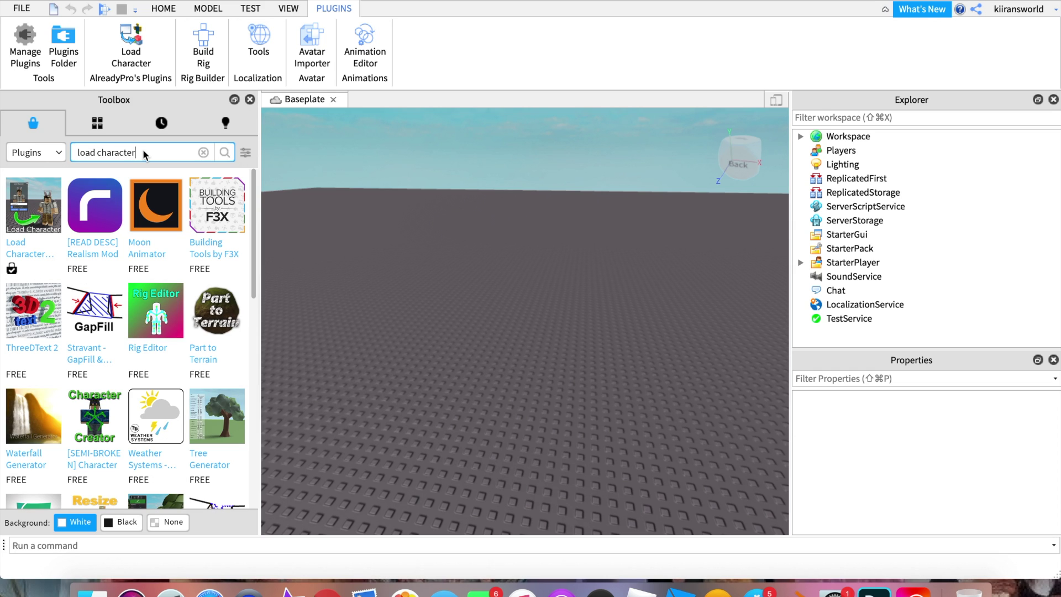
pyautogui.press('Return')
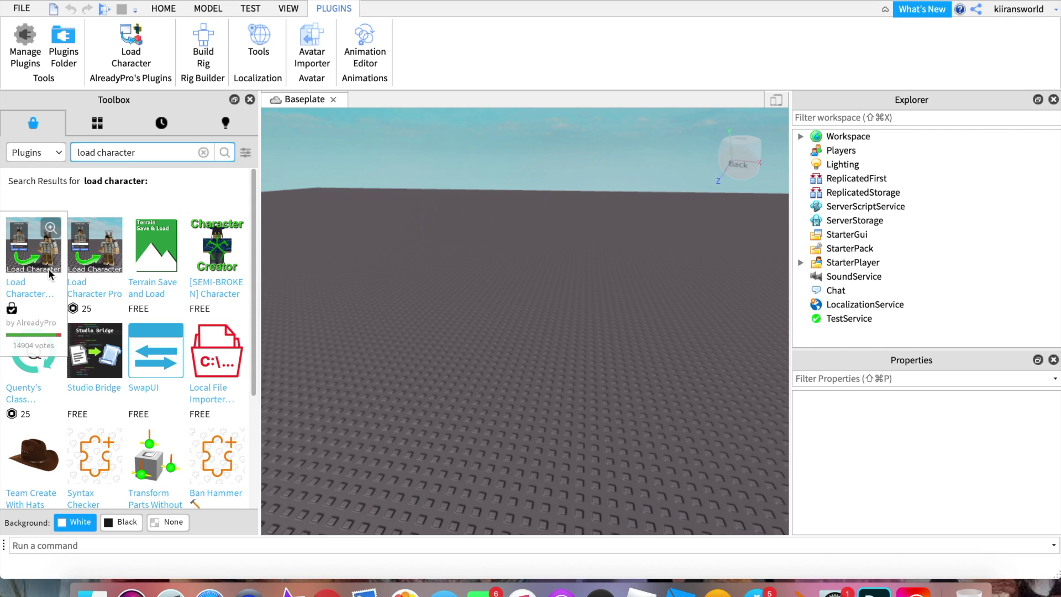
pyautogui.click(26, 279)
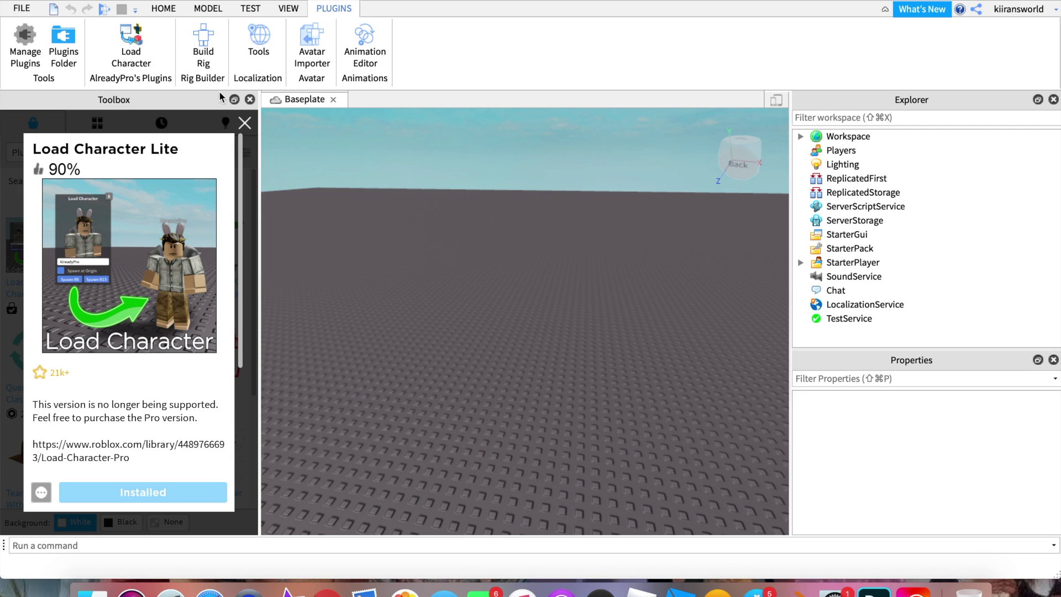
pyautogui.click(245, 123)
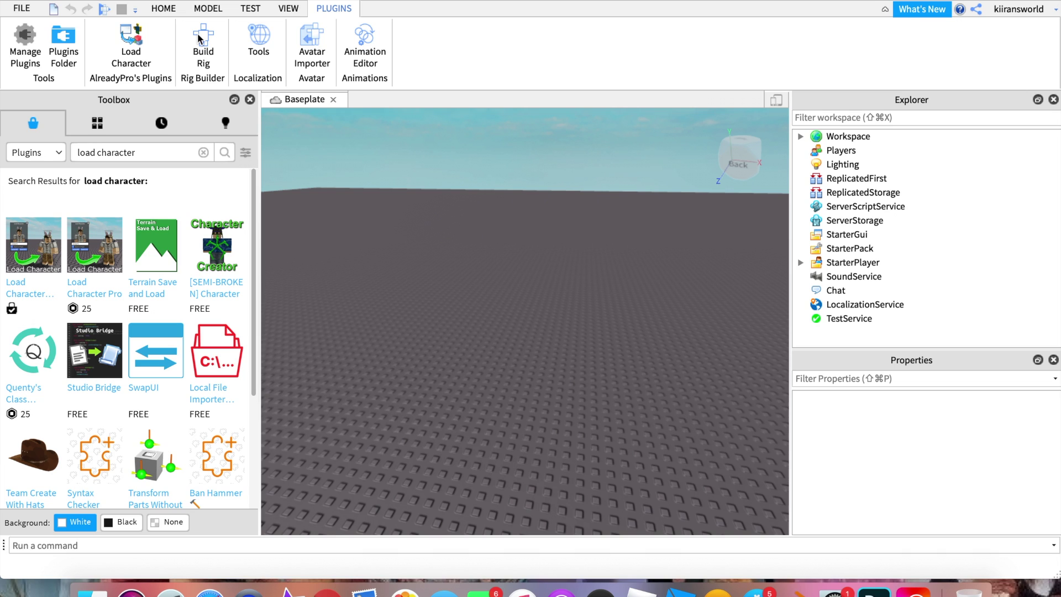
# Spawn an R6 avatar at the origin with the Load Character plugin, using the signed-in account's username, and close the plugin window.
pyautogui.click(136, 42)
pyautogui.click(136, 42)
pyautogui.click(136, 41)
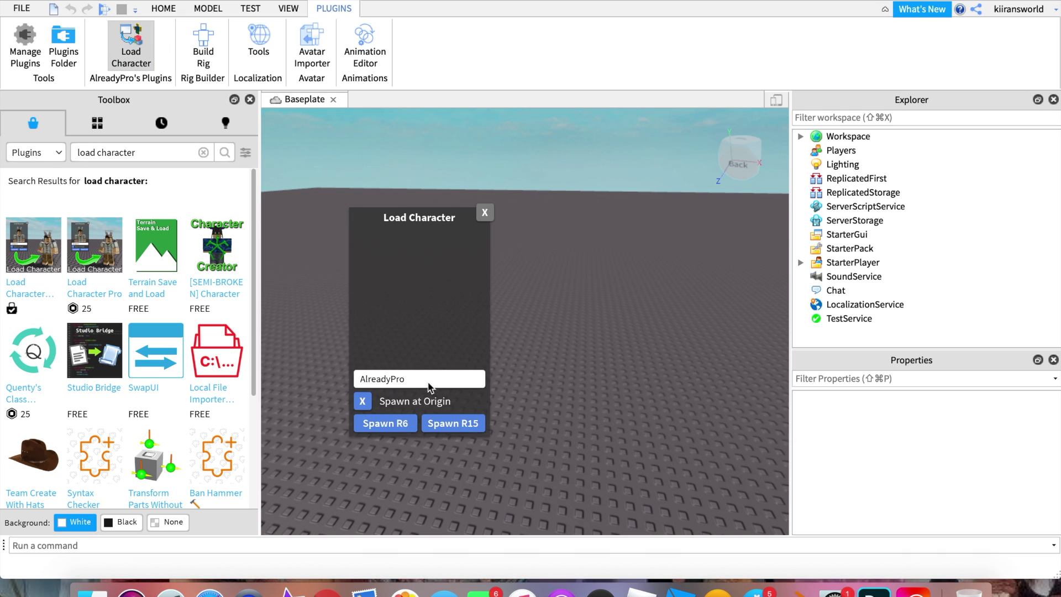
pyautogui.moveTo(412, 379); pyautogui.dragTo(303, 362)
pyautogui.press('BackSpace')
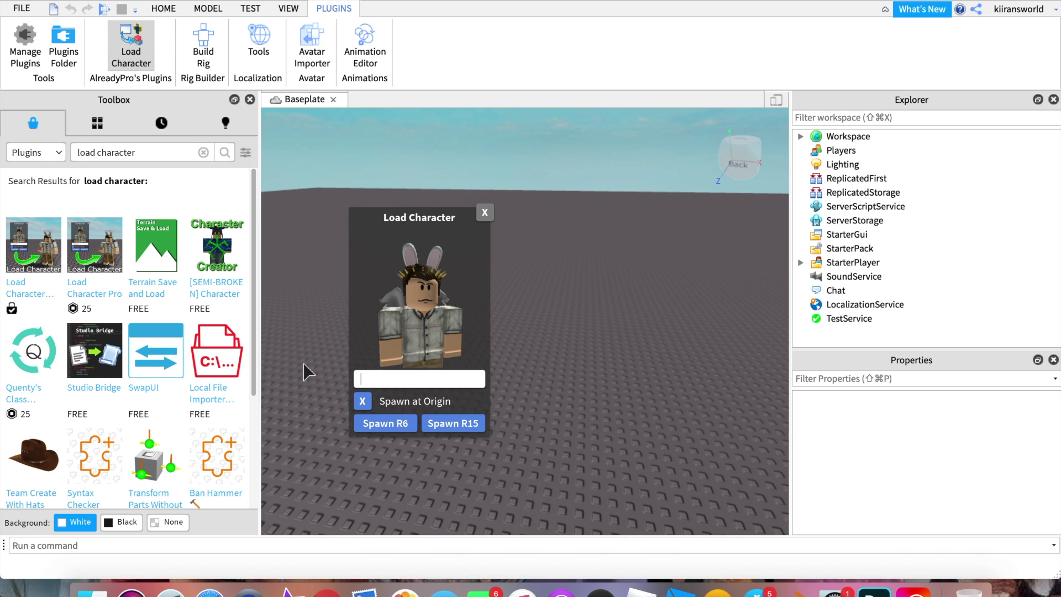
pyautogui.write('kiiransworld')
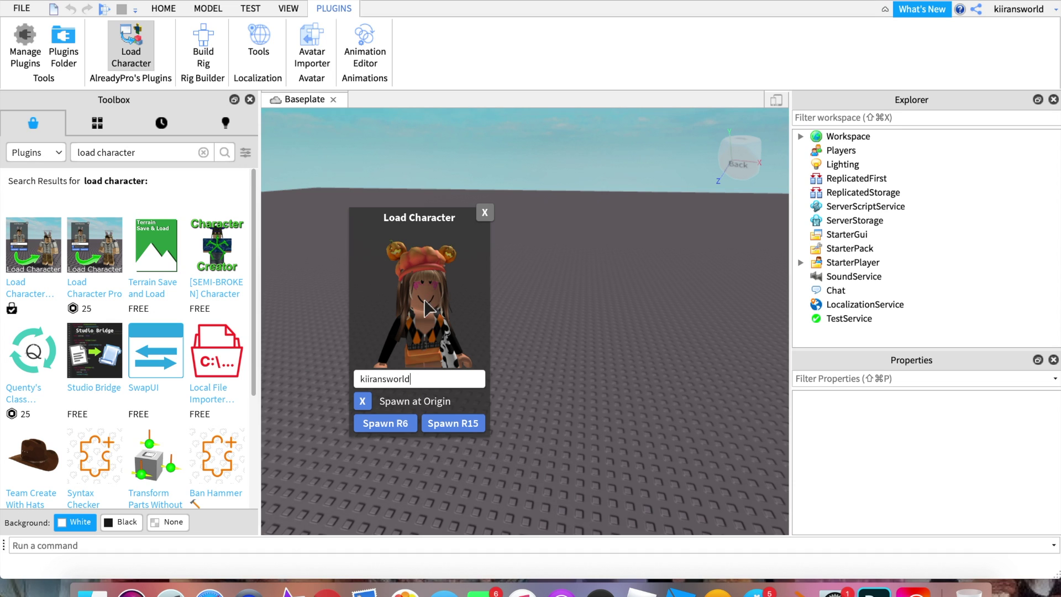
pyautogui.click(402, 428)
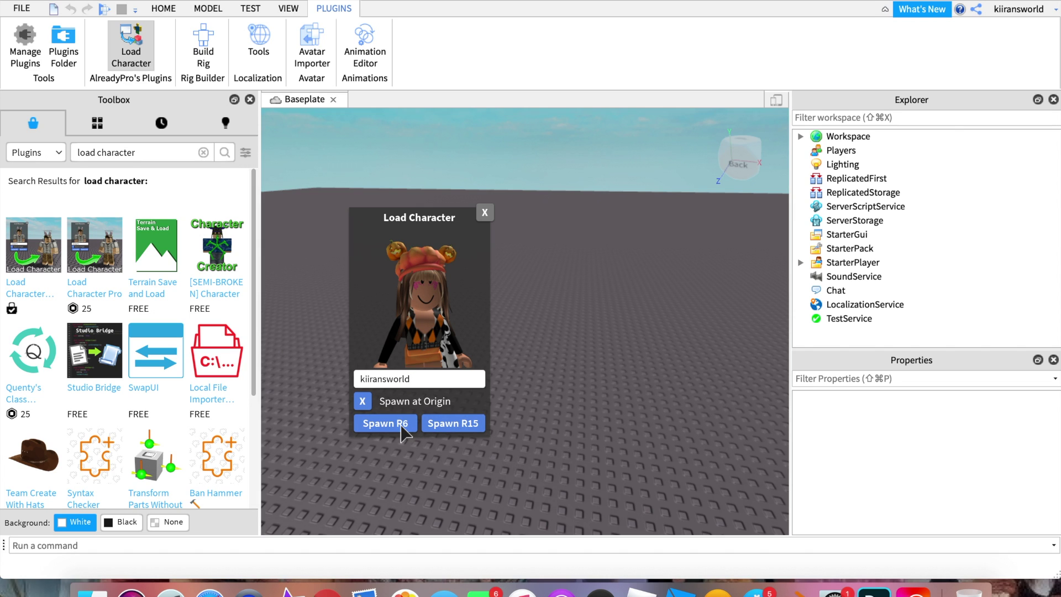
pyautogui.click(484, 213)
# Export the spawned avatar model to the Downloads folder under the name "me", replacing the existing file.
pyautogui.moveTo(561, 365); pyautogui.dragTo(561, 365, button='right')
pyautogui.press('w')
pyautogui.scroll(-5, 562, 365)
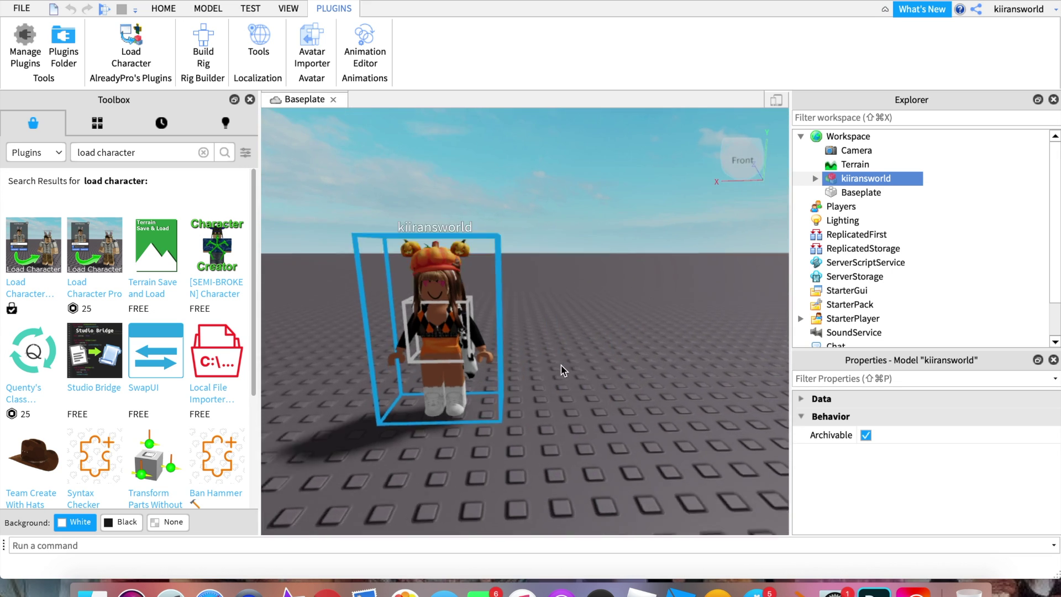
pyautogui.moveTo(562, 365); pyautogui.dragTo(562, 366, button='right')
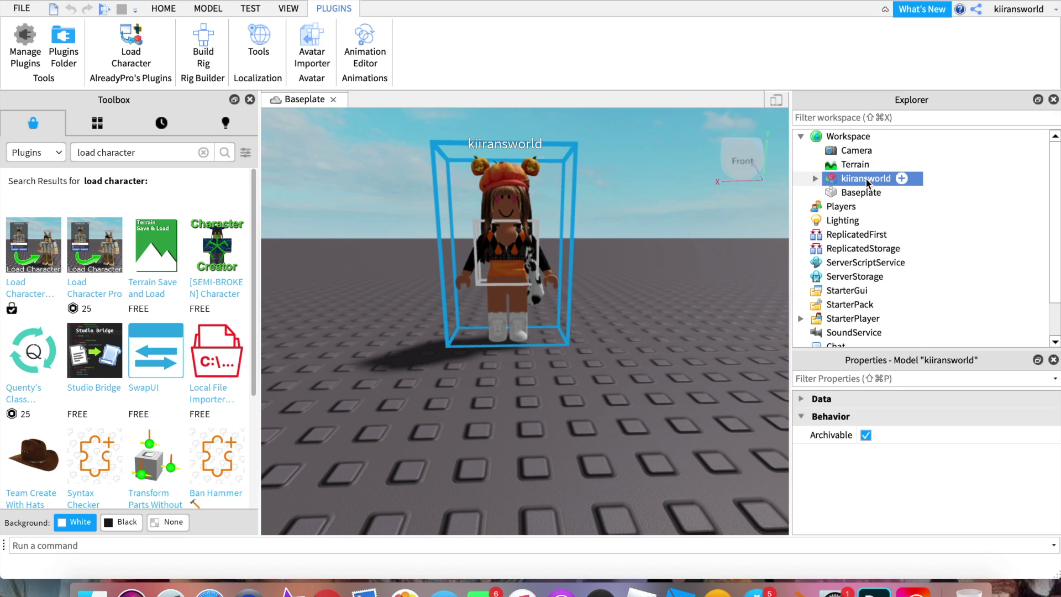
pyautogui.rightClick(882, 179)
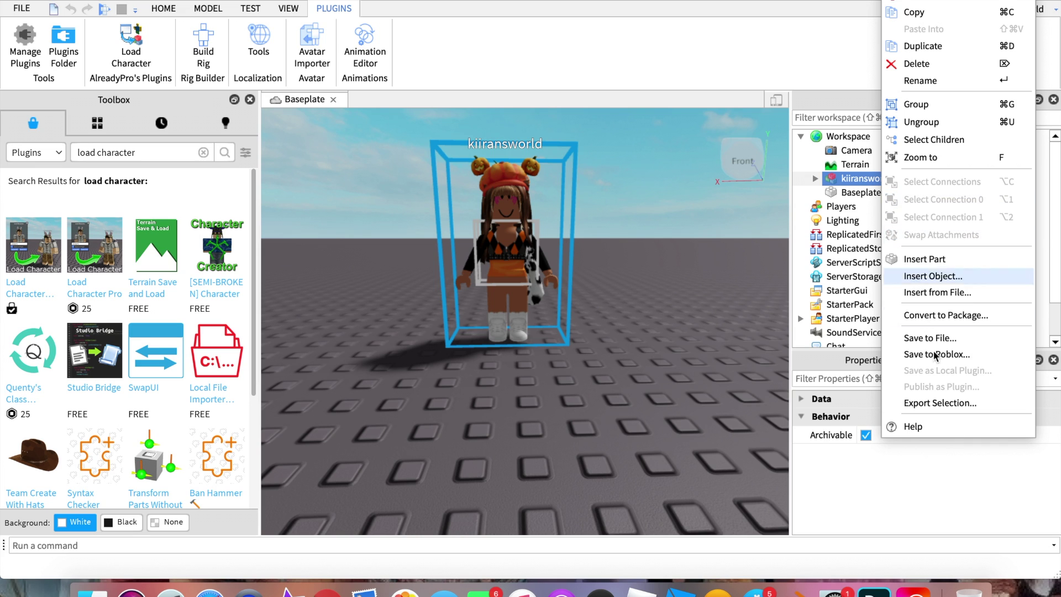
pyautogui.click(946, 403)
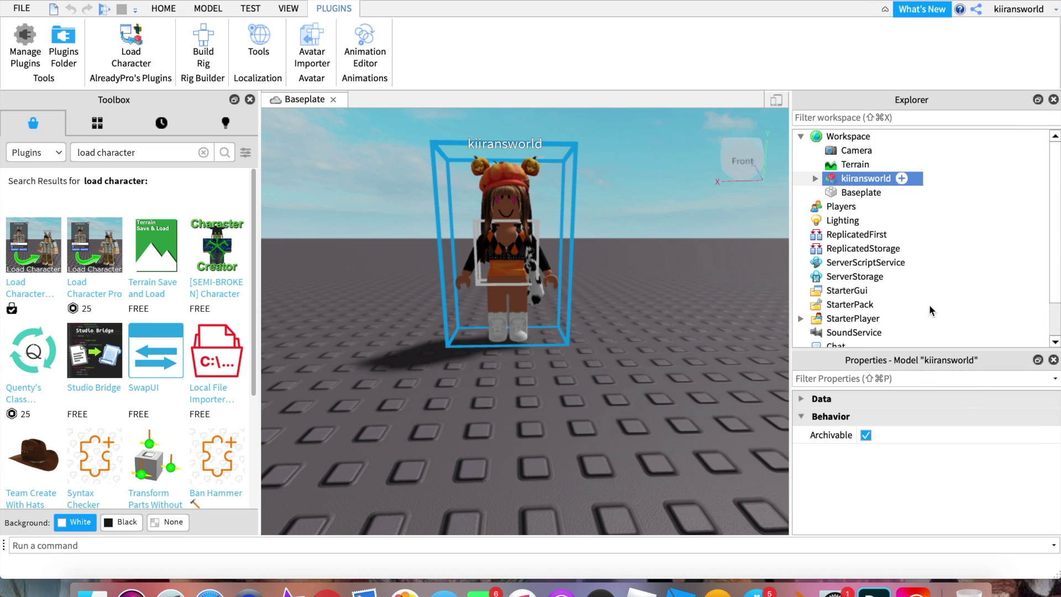
pyautogui.click(617, 181)
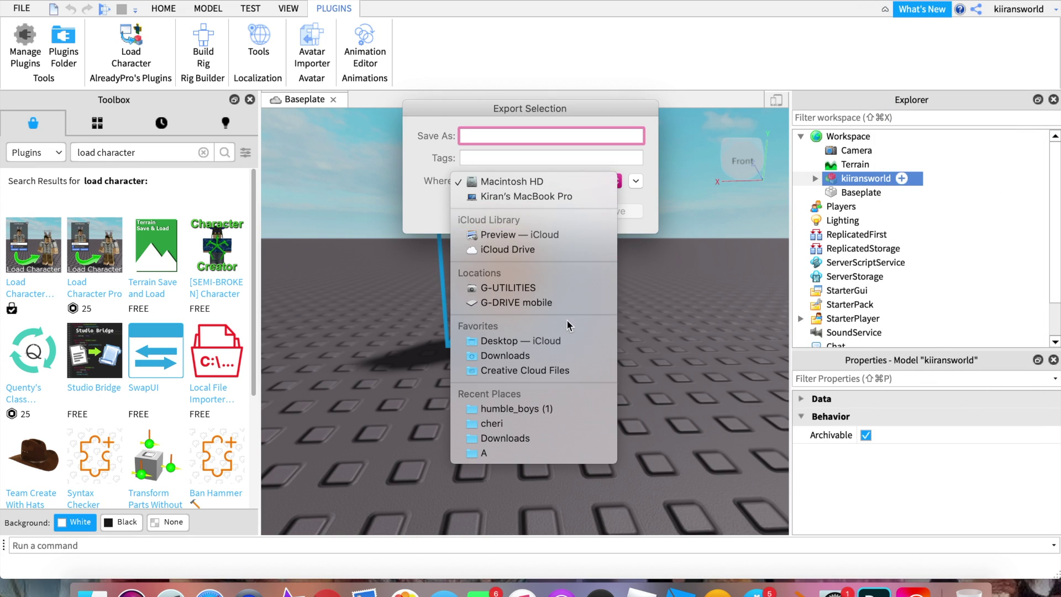
pyautogui.click(558, 354)
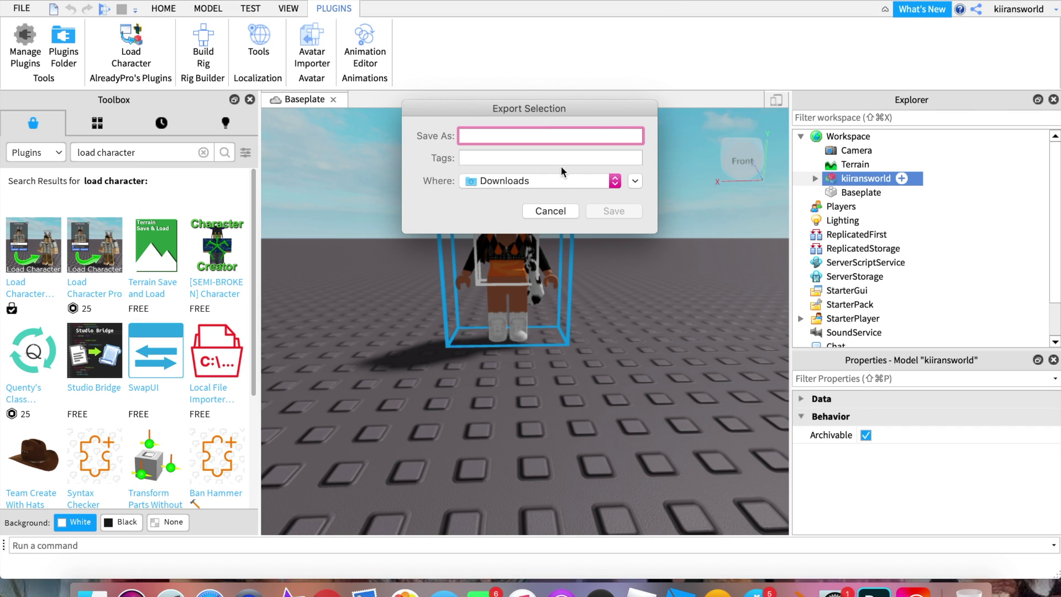
pyautogui.write('me')
pyautogui.click(641, 212)
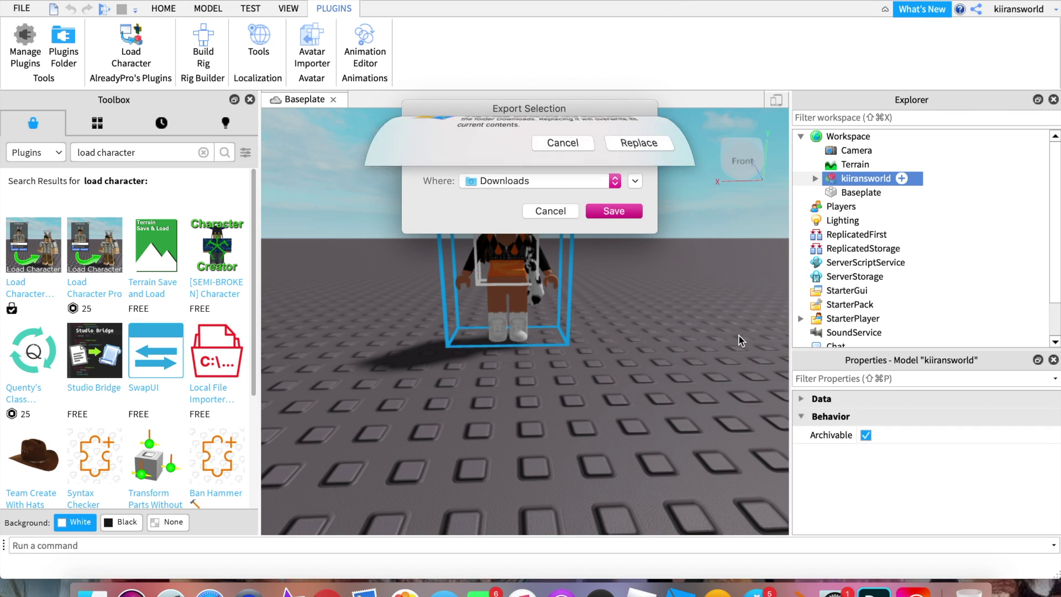
pyautogui.click(629, 201)
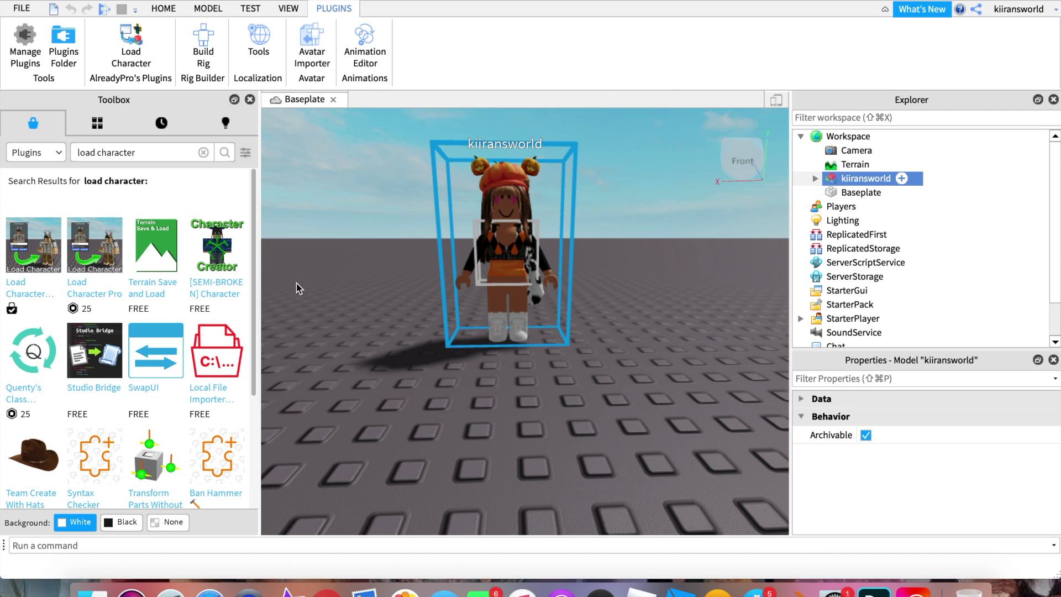
# Delete the spawned avatar model from the workspace.
pyautogui.press('Delete')
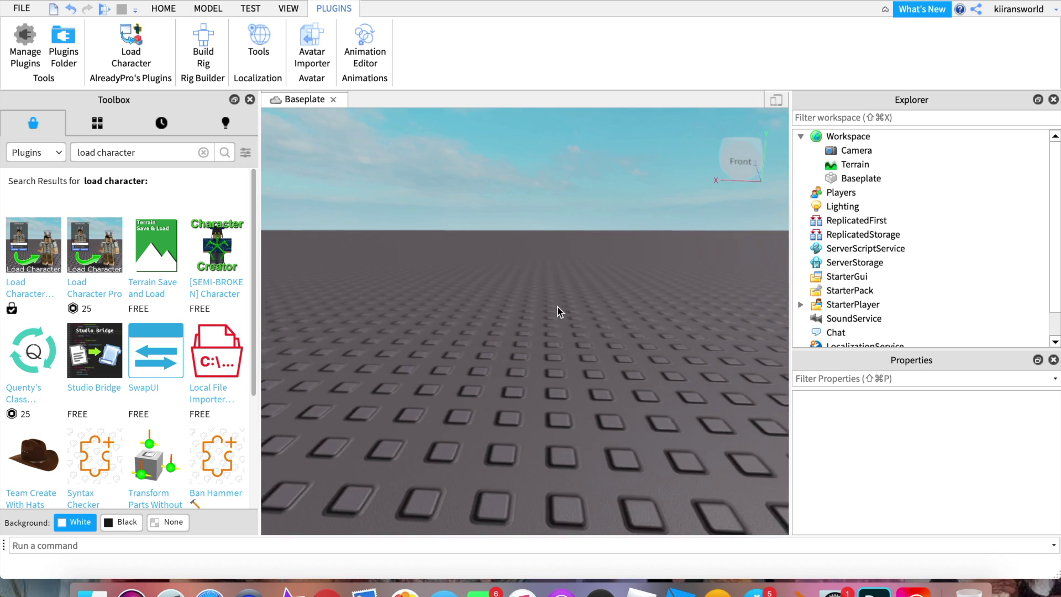
pyautogui.scroll(-5, 557, 307)
pyautogui.moveTo(557, 306); pyautogui.dragTo(401, 243, button='right')
pyautogui.scroll(5, 556, 306)
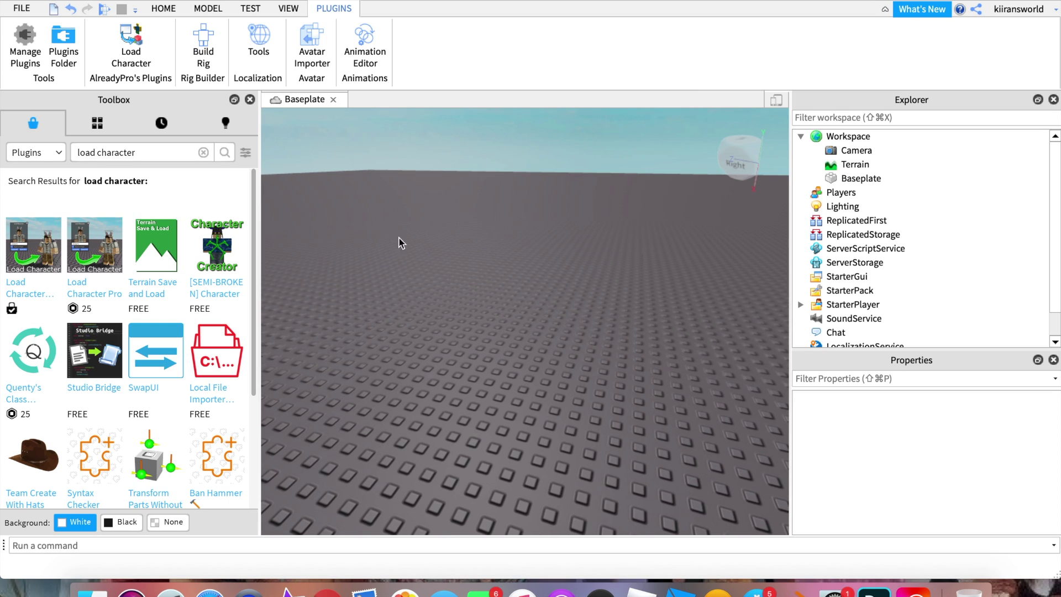
# Clear the "load character" search and switch the toolbox category to Models.
pyautogui.click(203, 152)
pyautogui.click(52, 153)
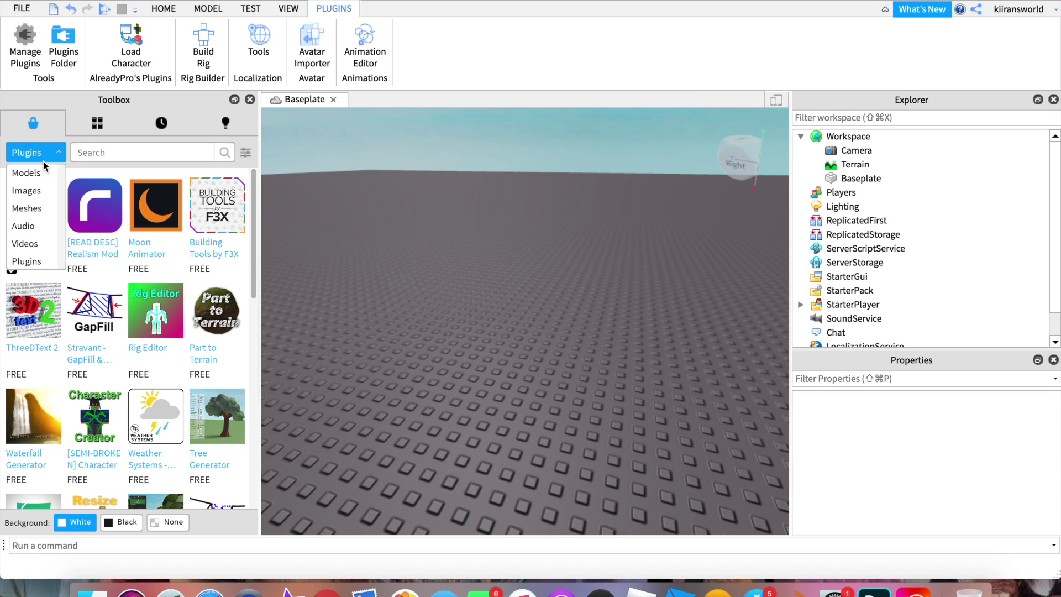
pyautogui.click(44, 171)
pyautogui.click(38, 152)
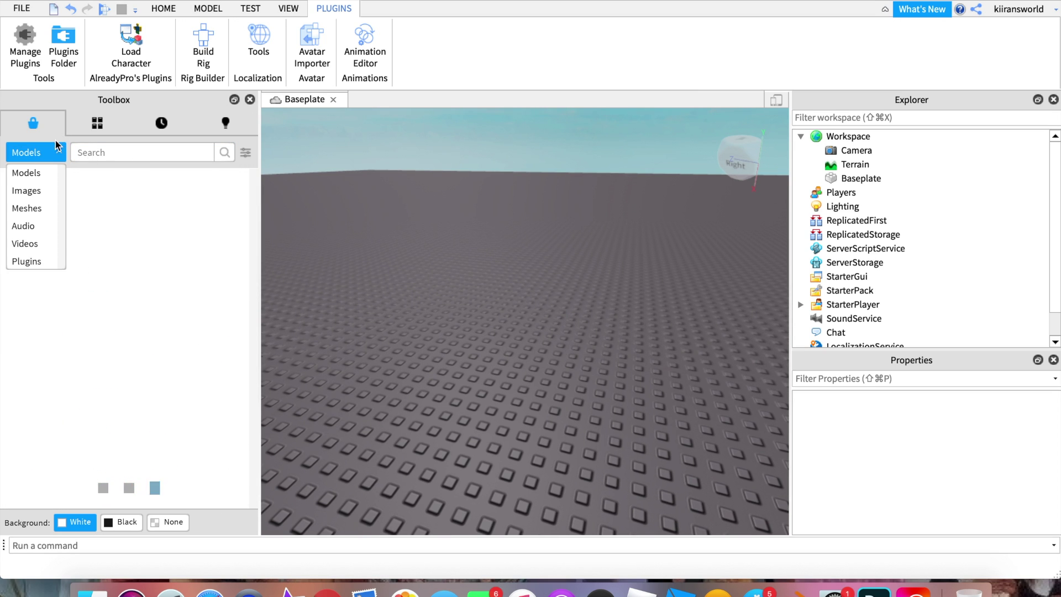
pyautogui.click(53, 155)
pyautogui.click(127, 152)
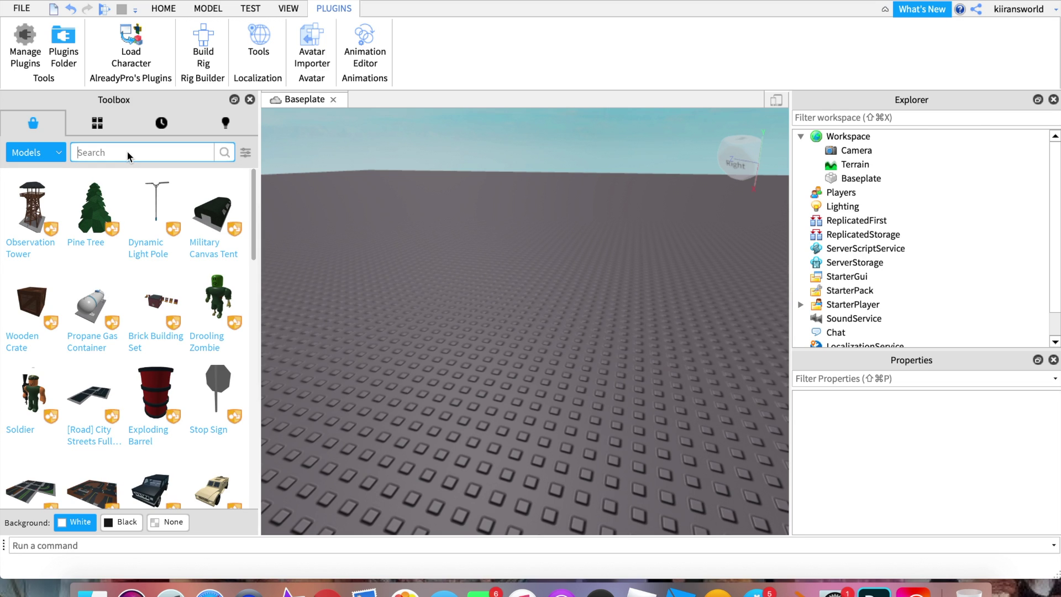
# Filter the toolbox models by creator Fairyjhull, insert the HALLOWEEN MODEL! into the workspace and deselect it.
pyautogui.click(266, 157)
pyautogui.click(246, 153)
pyautogui.click(244, 152)
pyautogui.click(243, 153)
pyautogui.click(207, 199)
pyautogui.write('fairy')
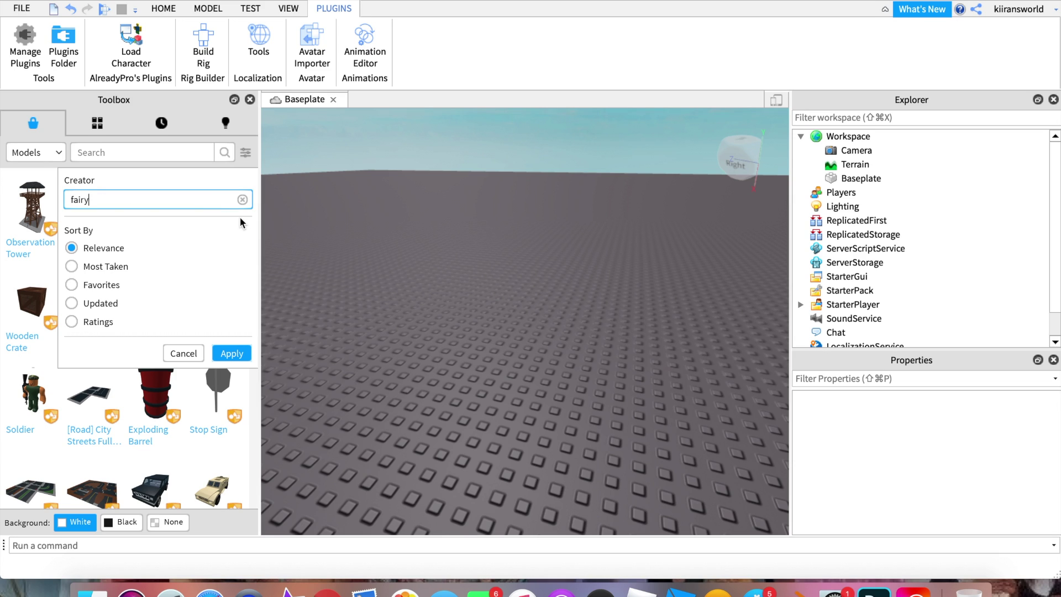
pyautogui.write('jhull')
pyautogui.click(222, 222)
pyautogui.click(224, 353)
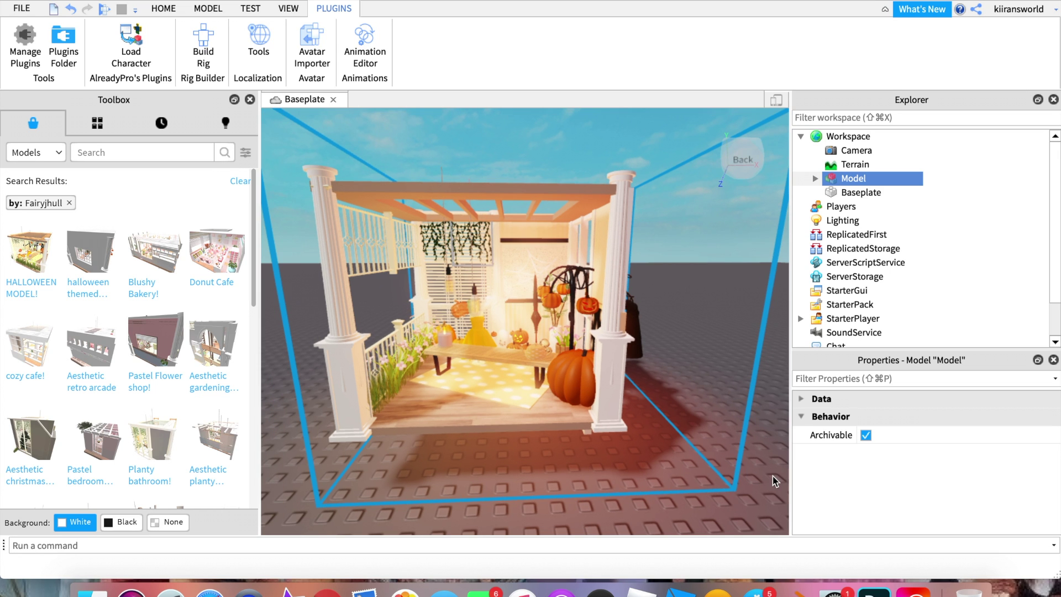
pyautogui.click(727, 521)
pyautogui.moveTo(727, 521)
pyautogui.mouseDown(button='right')
pyautogui.moveTo(692, 564)
pyautogui.moveTo(727, 435)
pyautogui.moveTo(726, 520)
pyautogui.mouseUp(button='right')
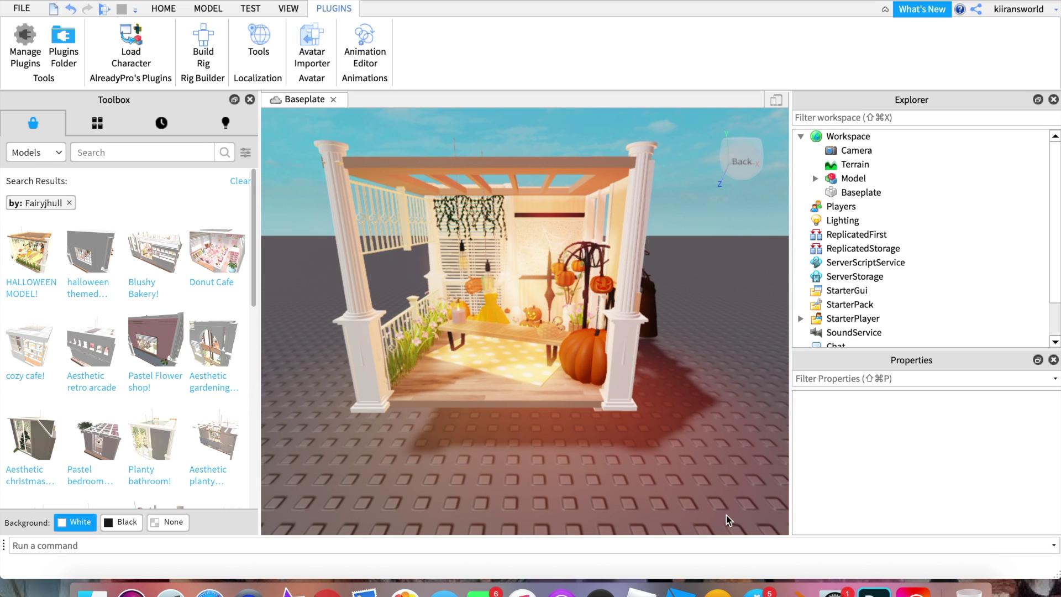
# Export the inserted Halloween model to the Downloads folder as "halloween model".
pyautogui.rightClick(859, 178)
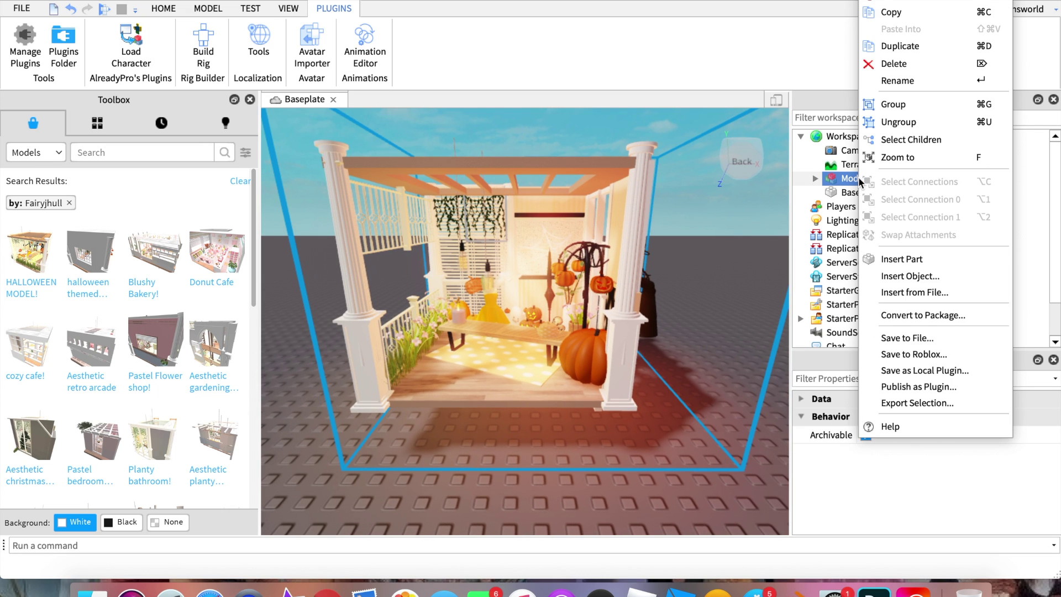
pyautogui.click(938, 403)
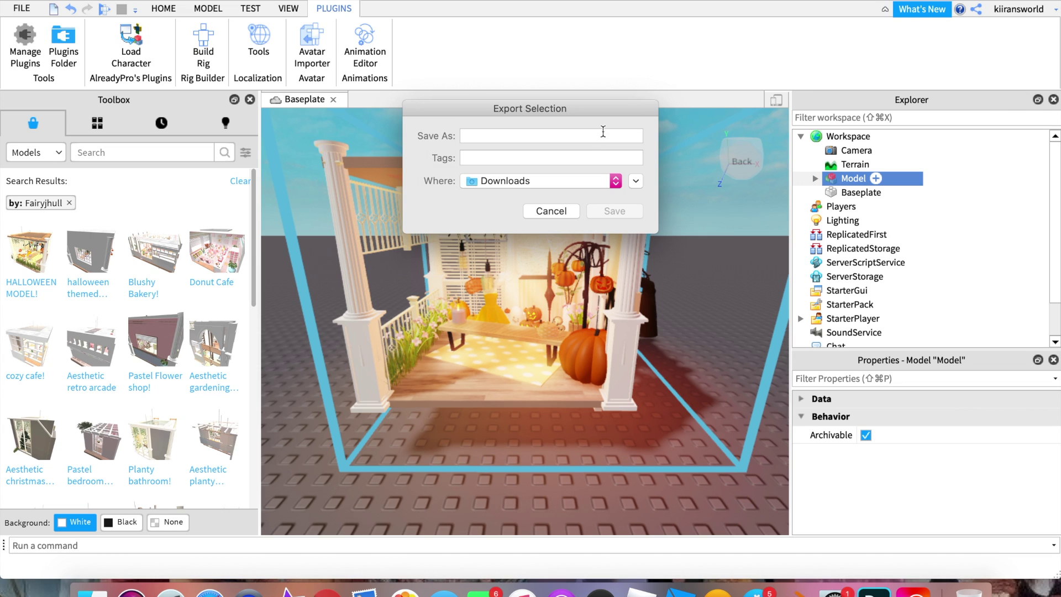
pyautogui.click(594, 141)
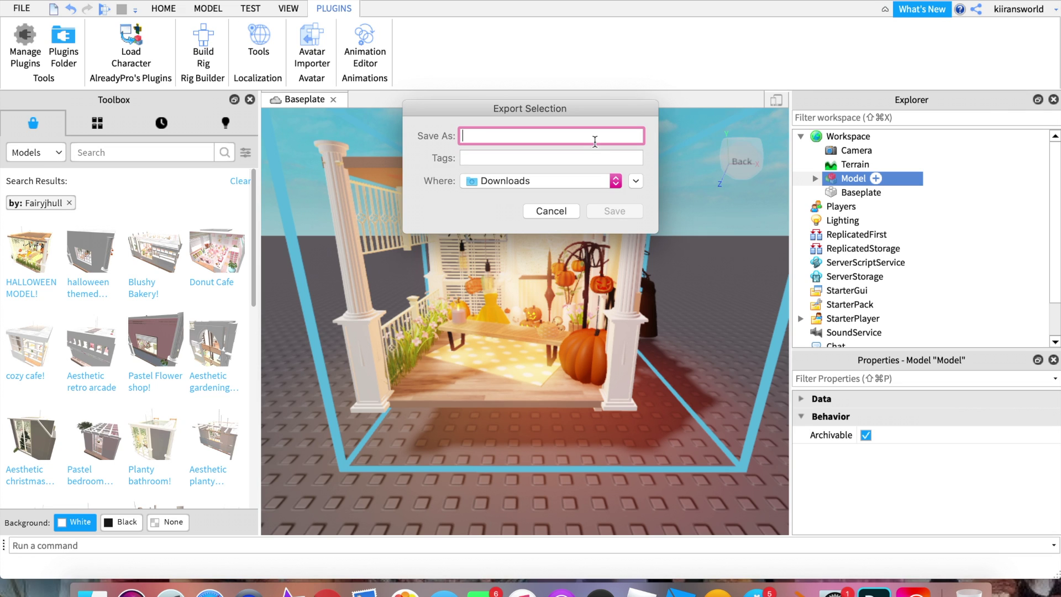
pyautogui.write('halloween model')
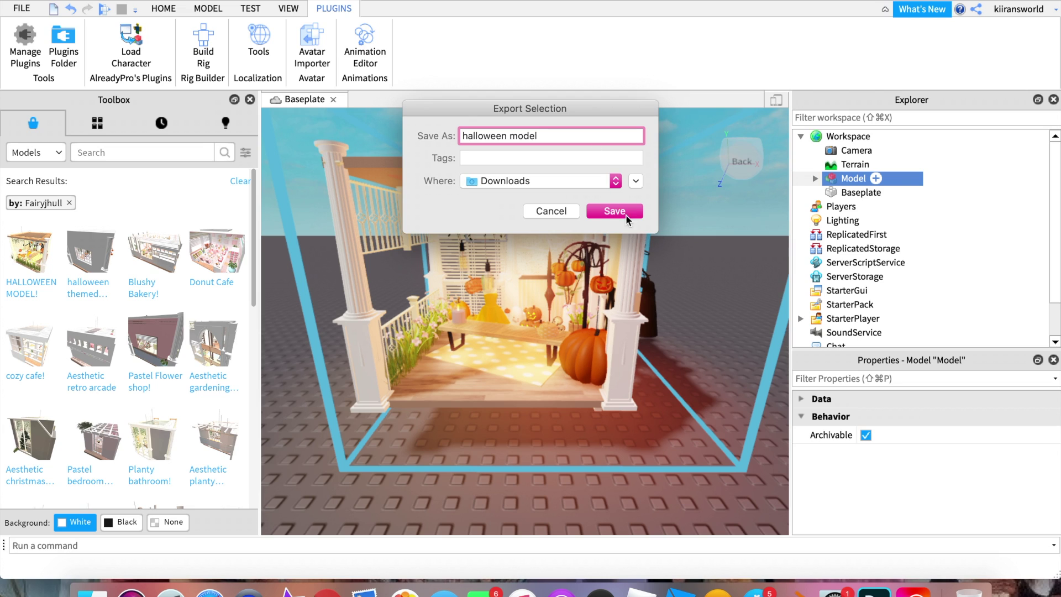
pyautogui.click(615, 211)
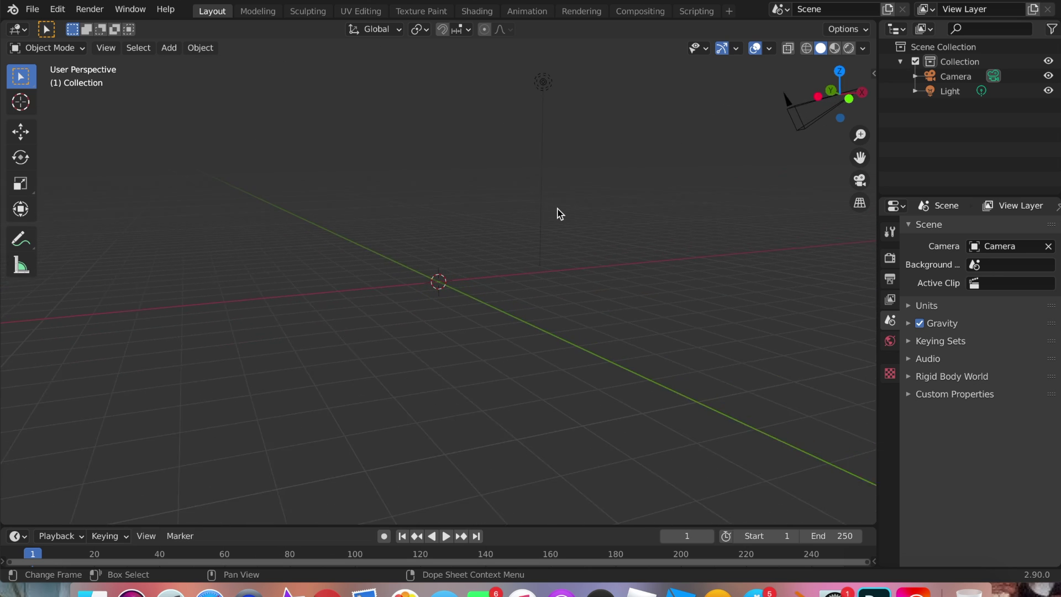
pyautogui.hscroll(-10, 563, 208)
pyautogui.scroll(10, 564, 208)
pyautogui.hscroll(-10, 563, 208)
pyautogui.scroll(10, 566, 213)
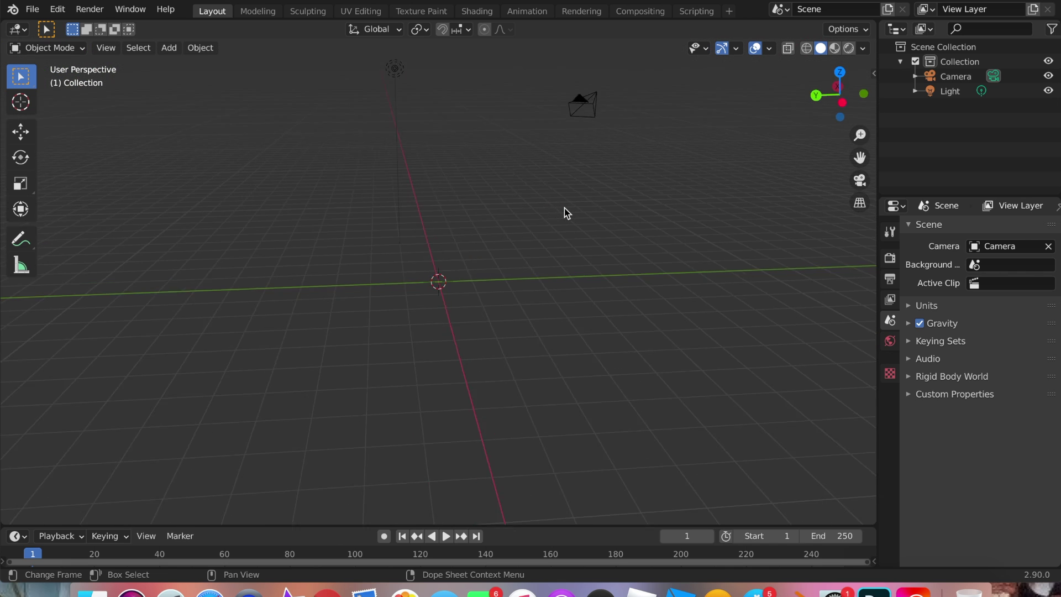
pyautogui.hscroll(5, 566, 213)
# Switch to Chrome, open the Default.blend page on Google Drive, download the file and close the browser window.
pyautogui.click(327, 593)
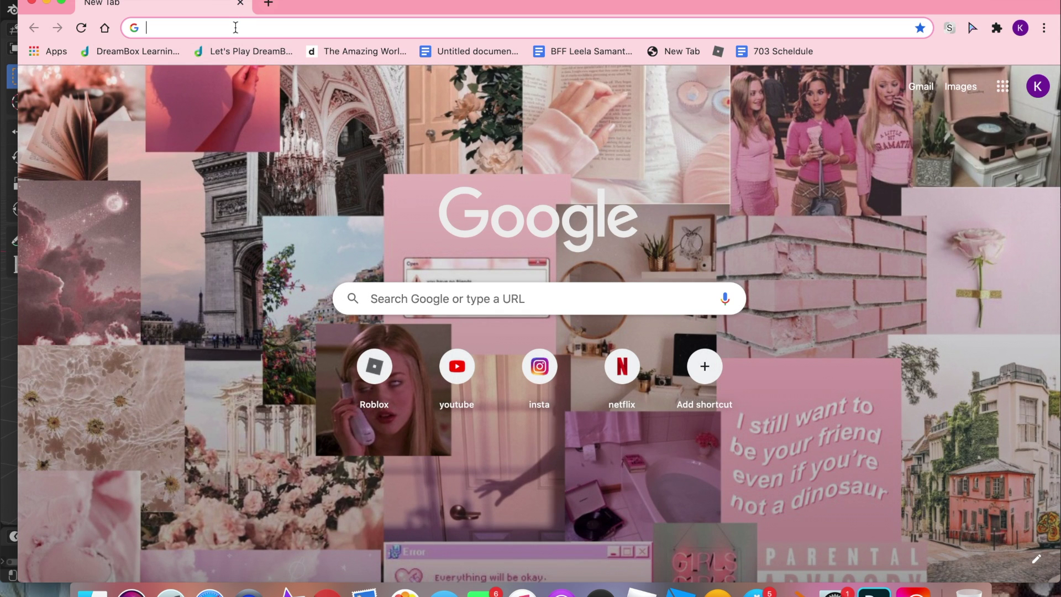
pyautogui.write('de')
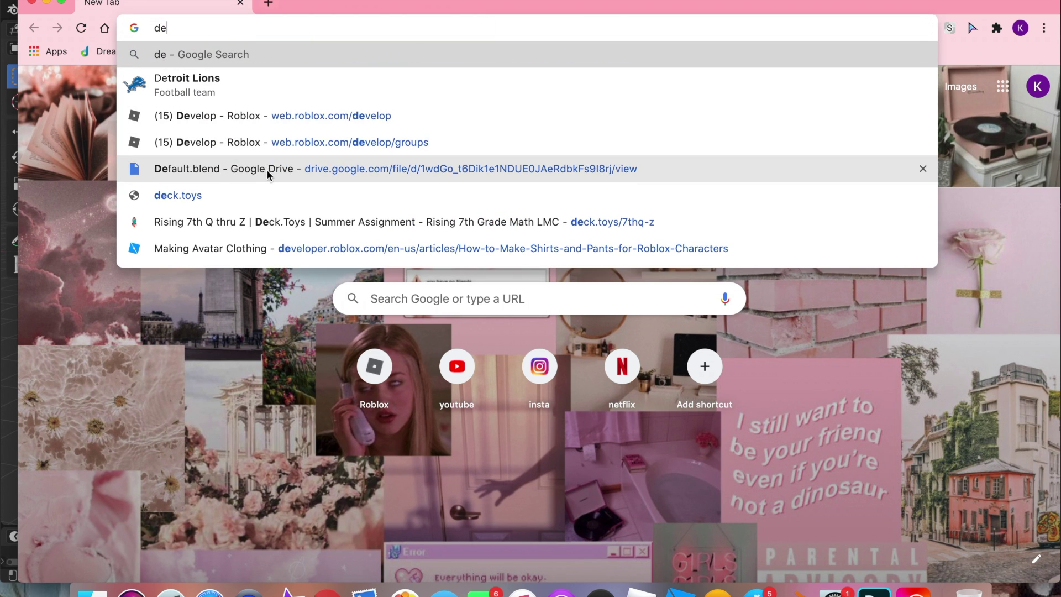
pyautogui.click(267, 170)
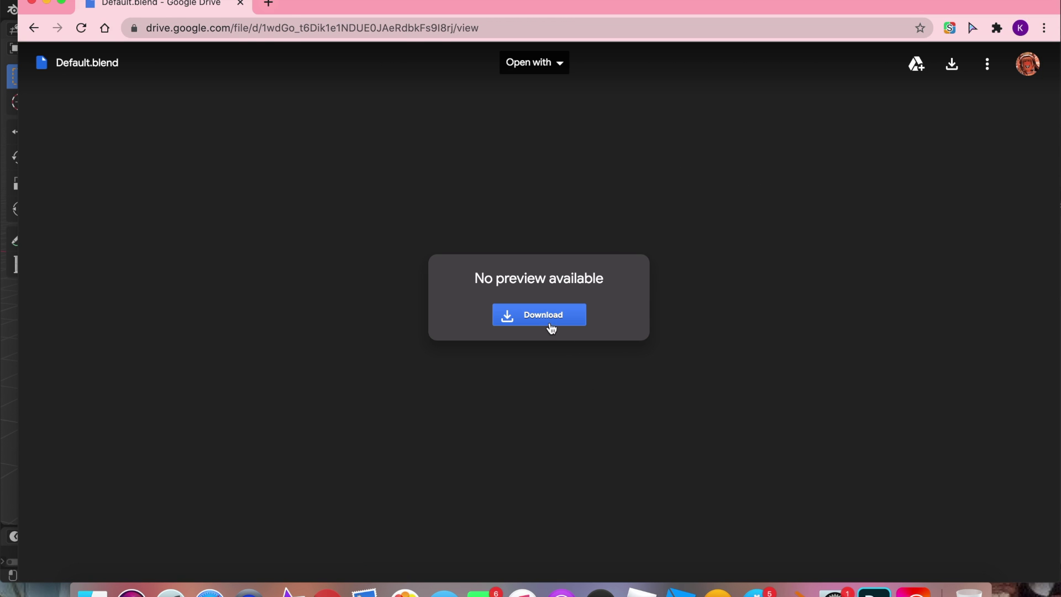
pyautogui.click(551, 328)
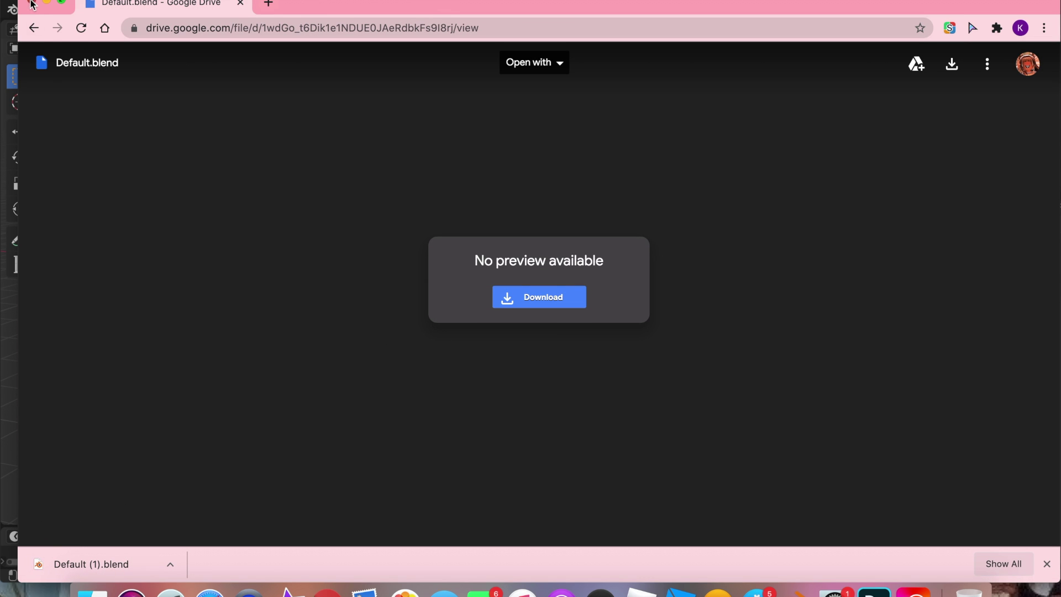
pyautogui.click(31, 5)
# Open "Default (1).blend" from the Downloads folder in Blender without saving the current untitled scene.
pyautogui.hscroll(-5, 409, 231)
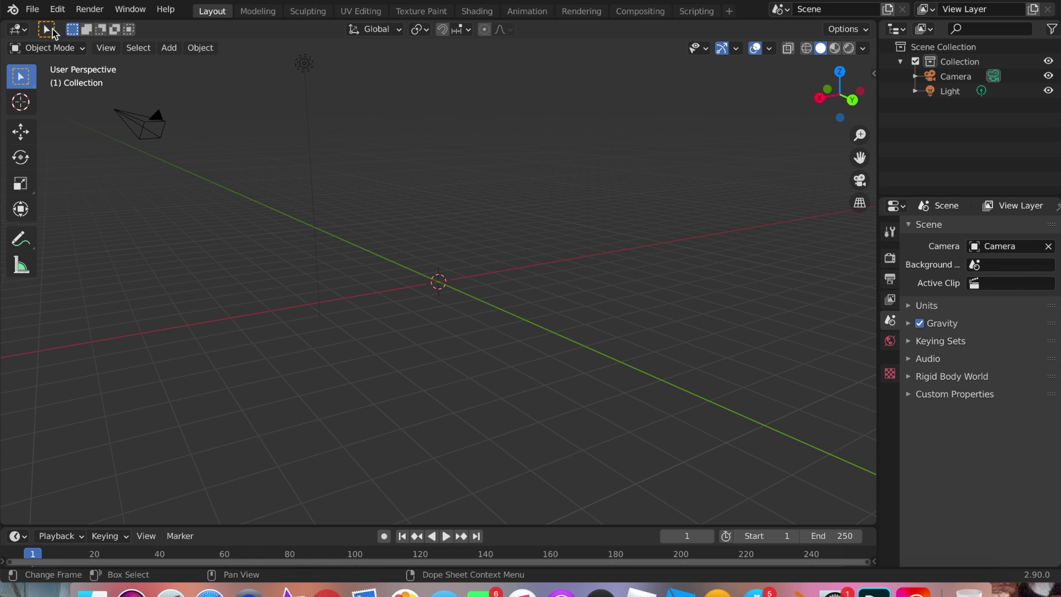
pyautogui.click(34, 10)
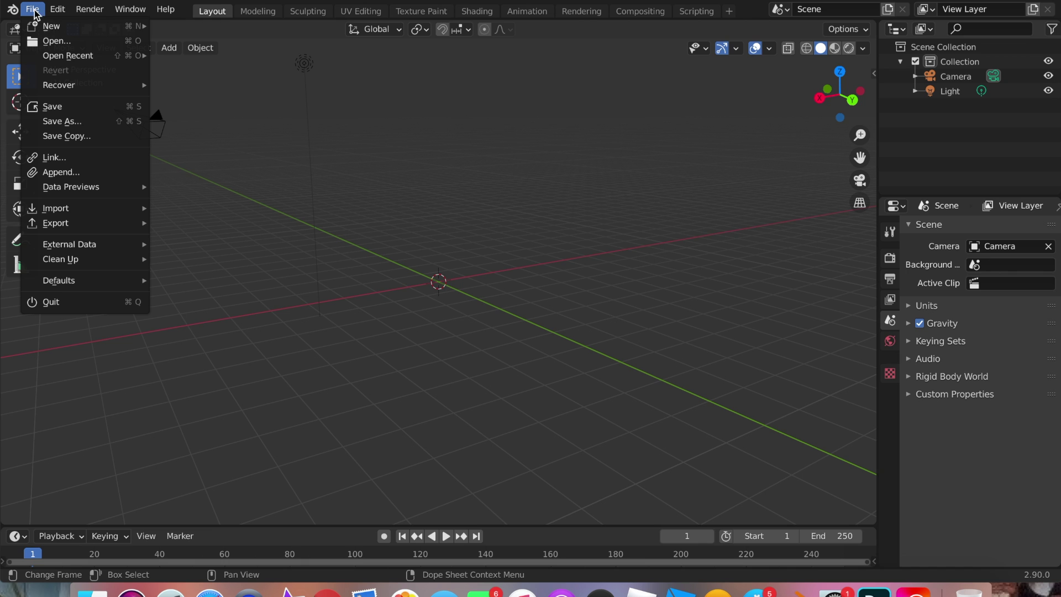
pyautogui.click(80, 42)
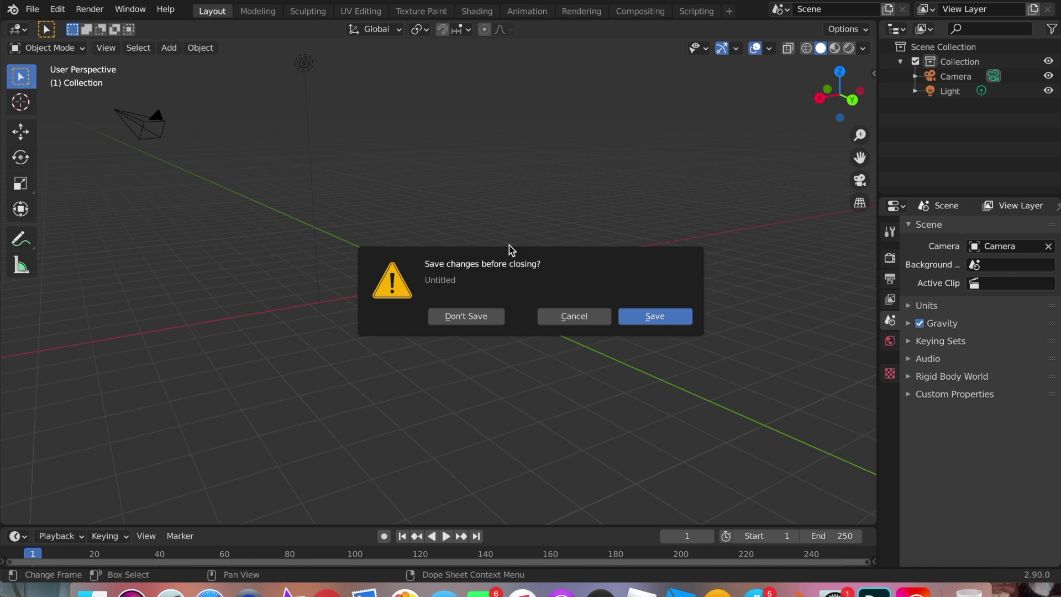
pyautogui.click(461, 318)
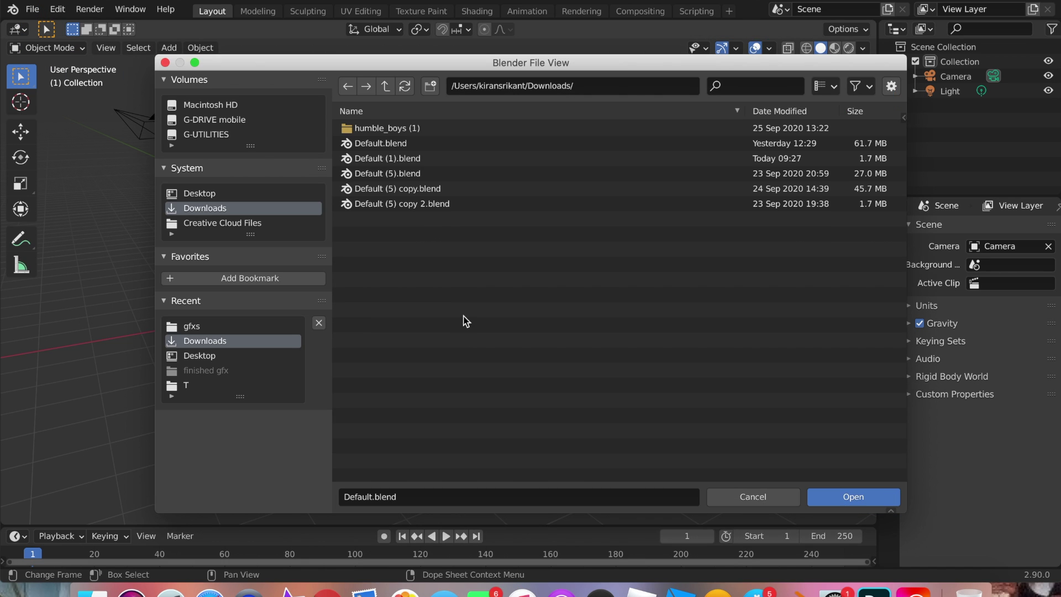
pyautogui.doubleClick(499, 159)
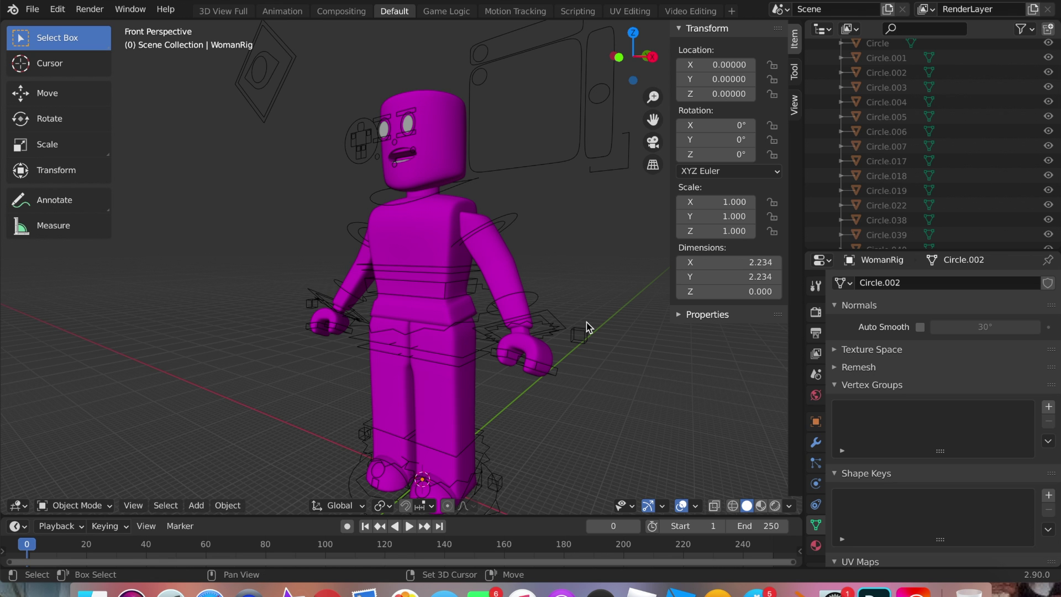
# Examine the opened character rig from the front, near and far, using walk navigation.
pyautogui.hotkey('shift', '`')
pyautogui.press('s')
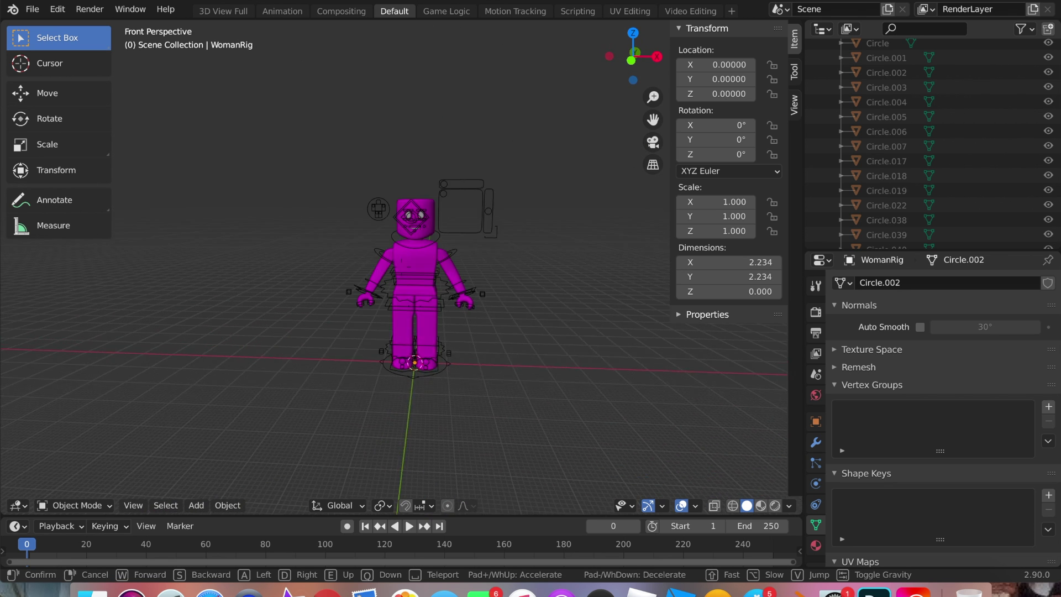
pyautogui.press('w')
pyautogui.press('w')
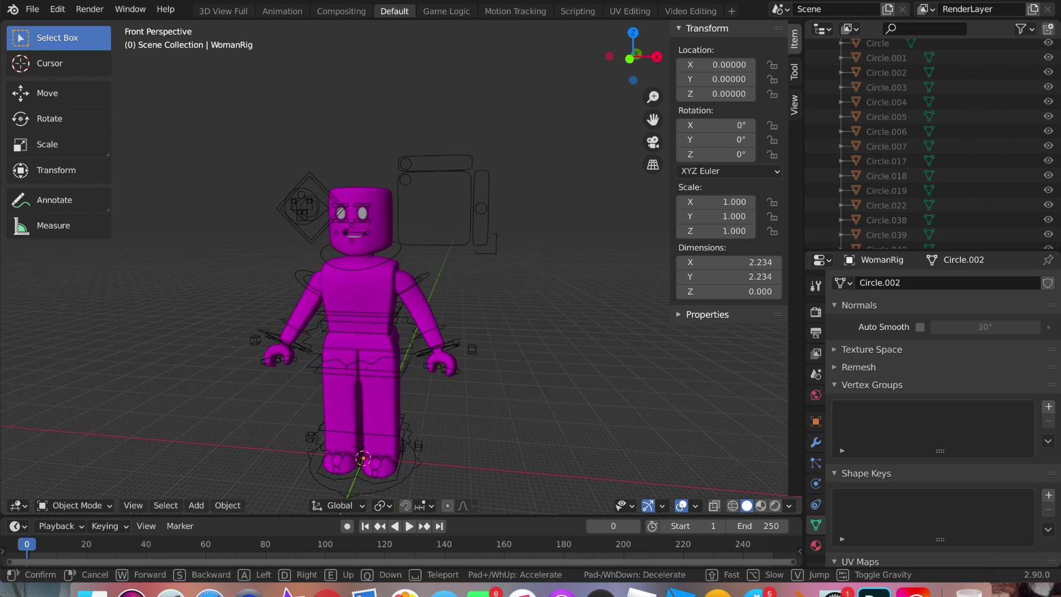
pyautogui.press('a')
pyautogui.press('s')
pyautogui.press('d')
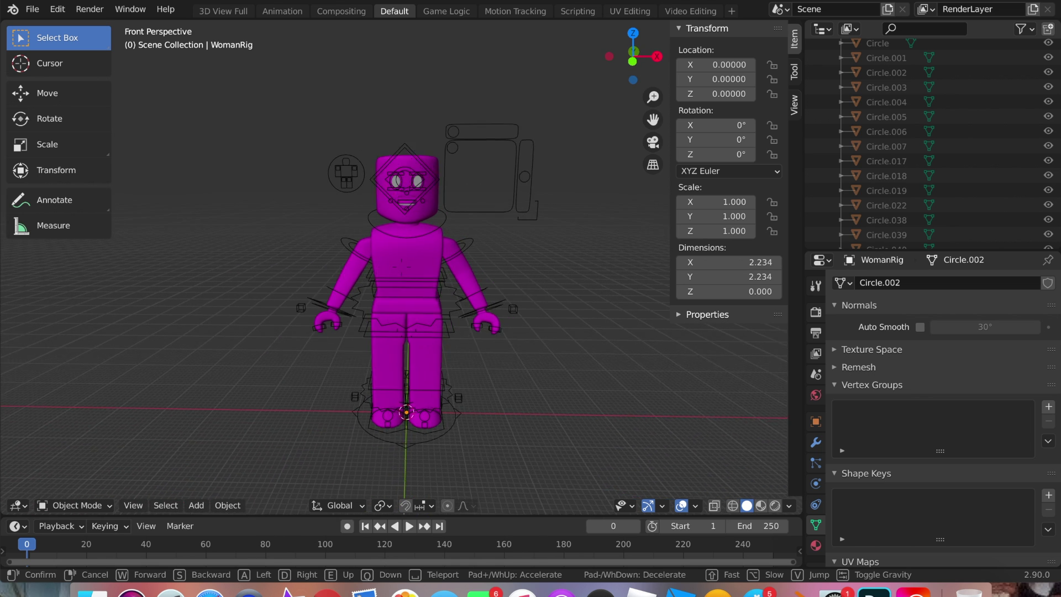
pyautogui.press('a')
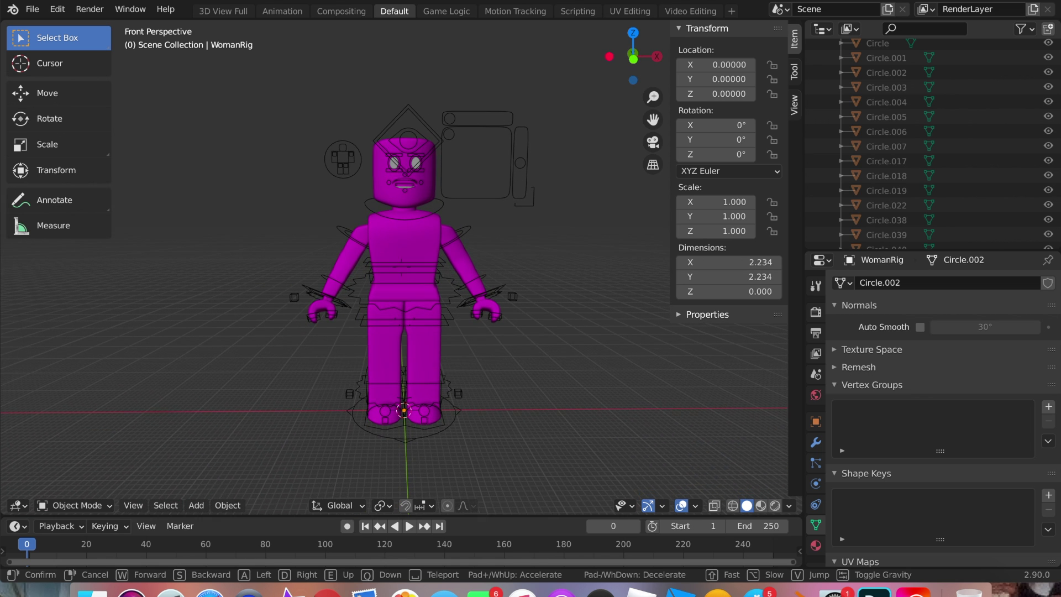
pyautogui.click(429, 324)
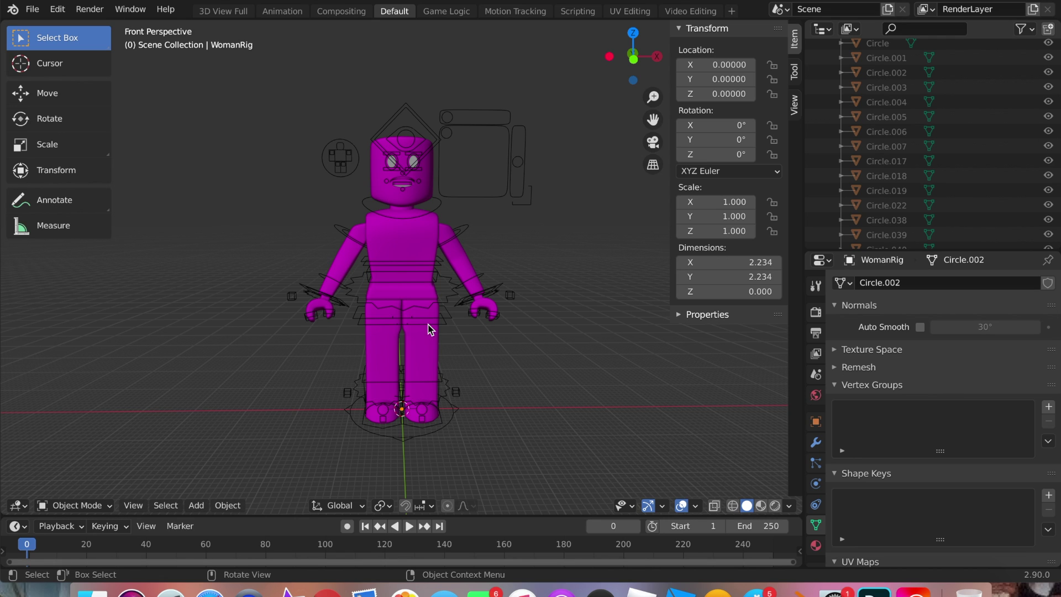
pyautogui.press('shift')
pyautogui.hotkey('shift', '`')
pyautogui.press('w')
pyautogui.press('a')
pyautogui.press('d')
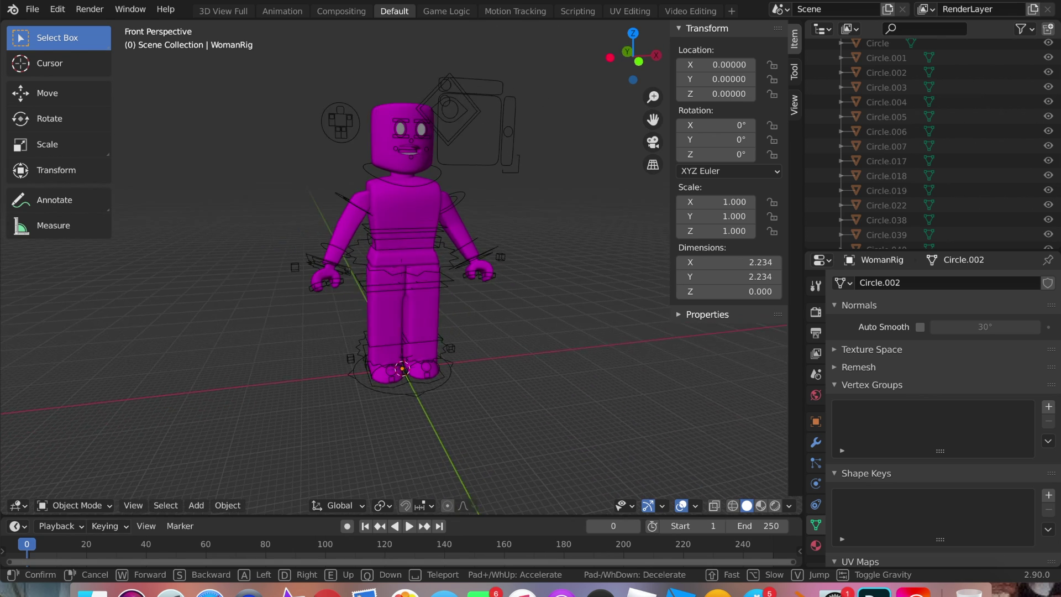
pyautogui.press('d')
pyautogui.press('w')
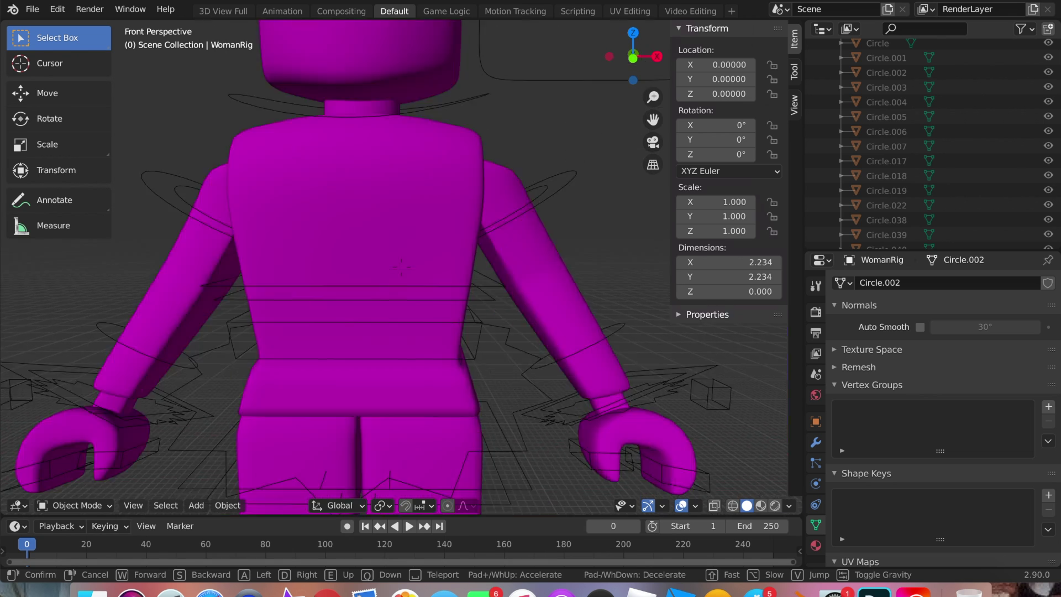
pyautogui.press('w')
pyautogui.press('s')
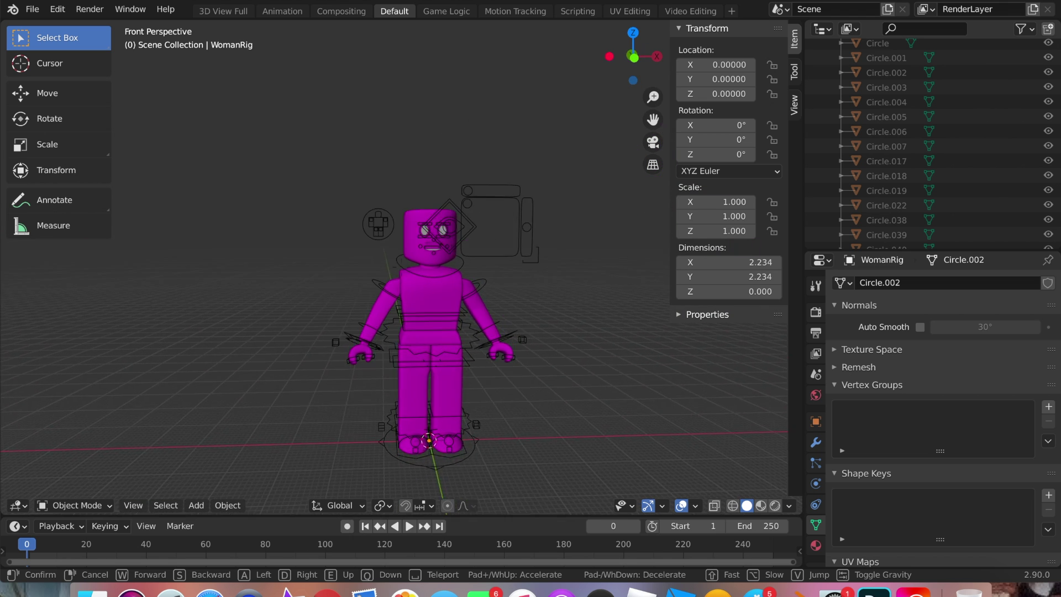
pyautogui.press('w')
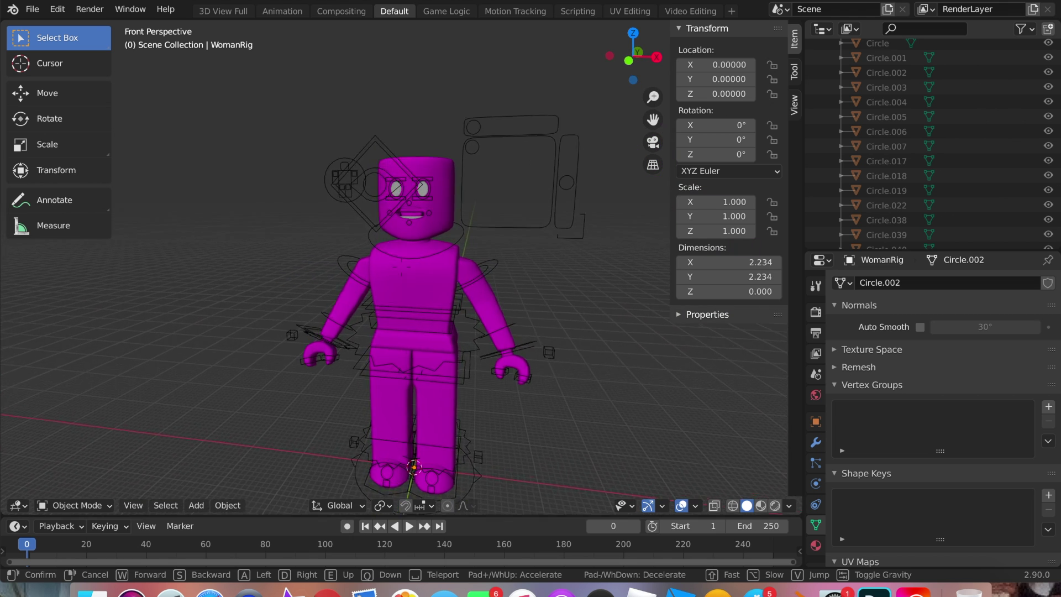
pyautogui.click(367, 332)
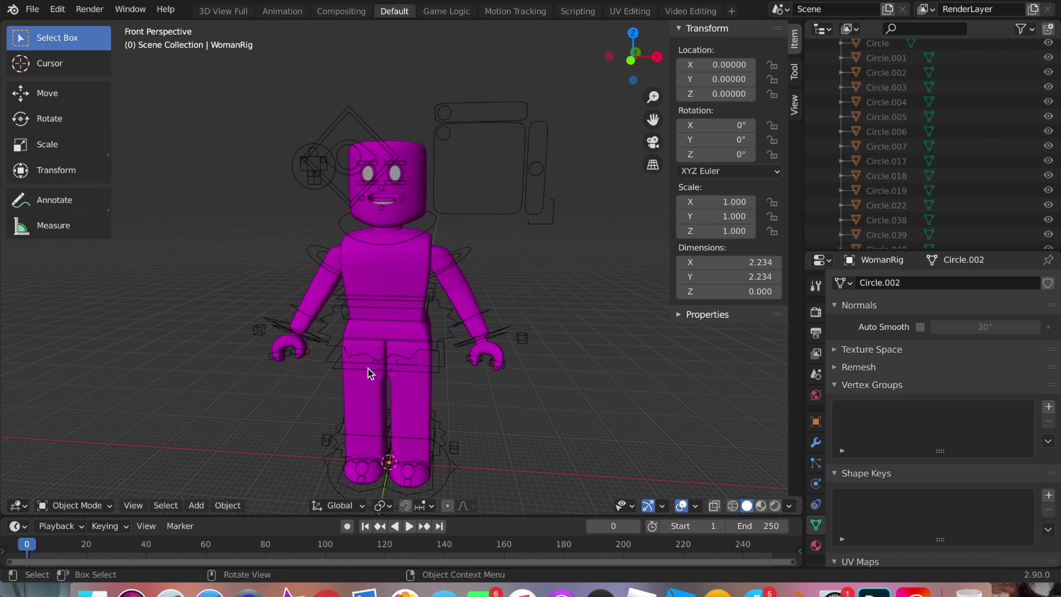
# Delete the head mesh from the character rig.
pyautogui.click(412, 192)
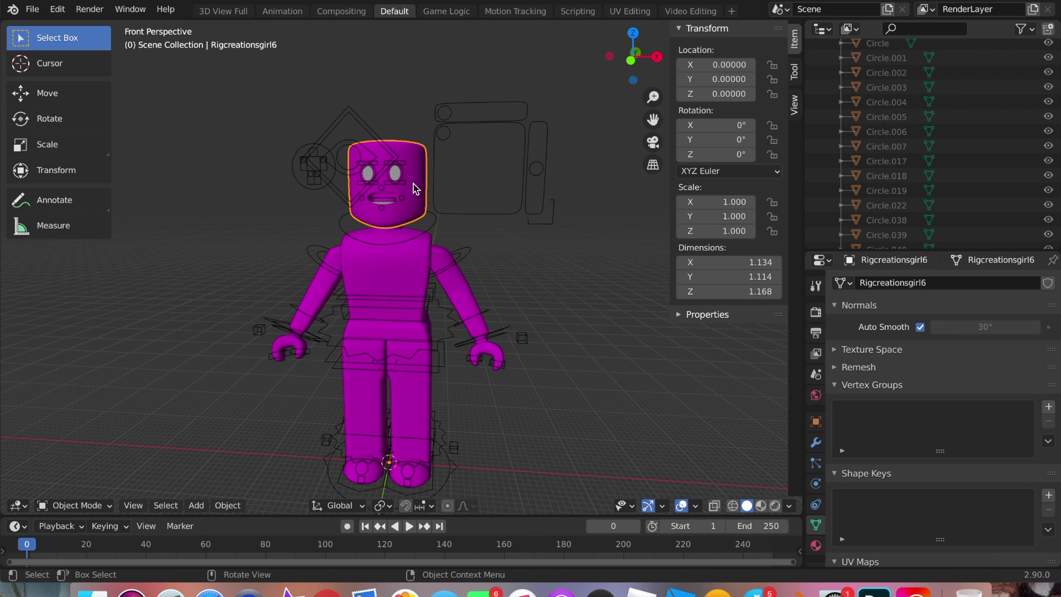
pyautogui.press('x')
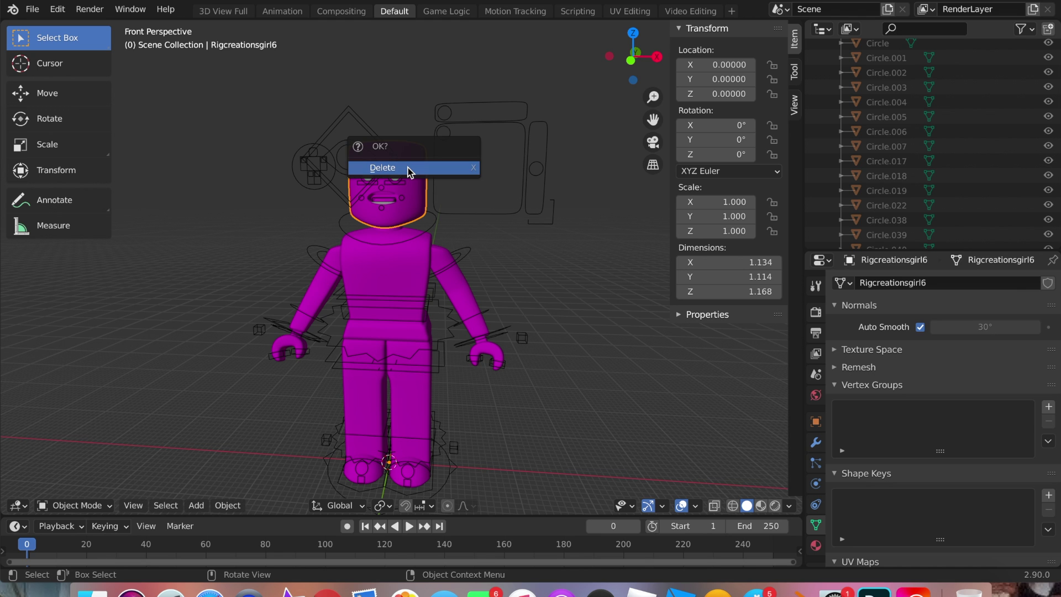
pyautogui.click(407, 167)
# Delete both eyeballs left floating above the rig's neck.
pyautogui.hotkey('shift', '`')
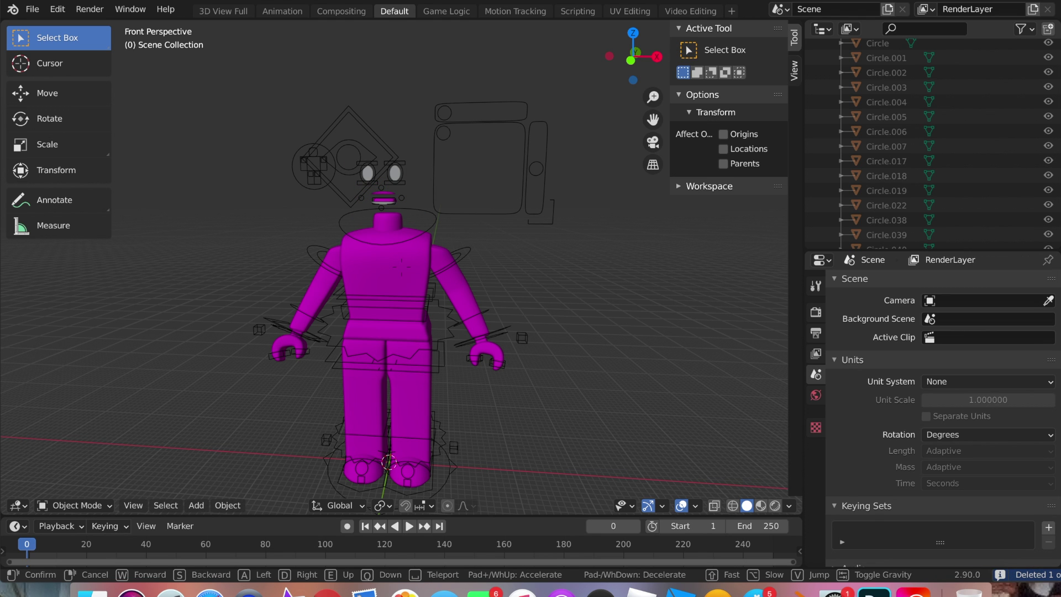
pyautogui.press('w')
pyautogui.click(396, 145)
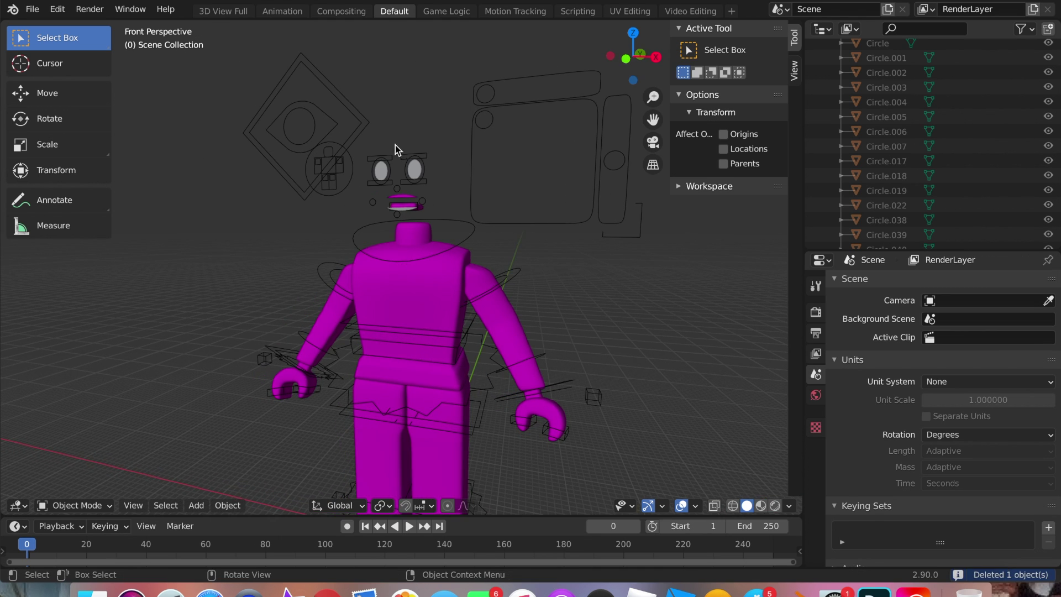
pyautogui.click(415, 169)
pyautogui.press('Delete')
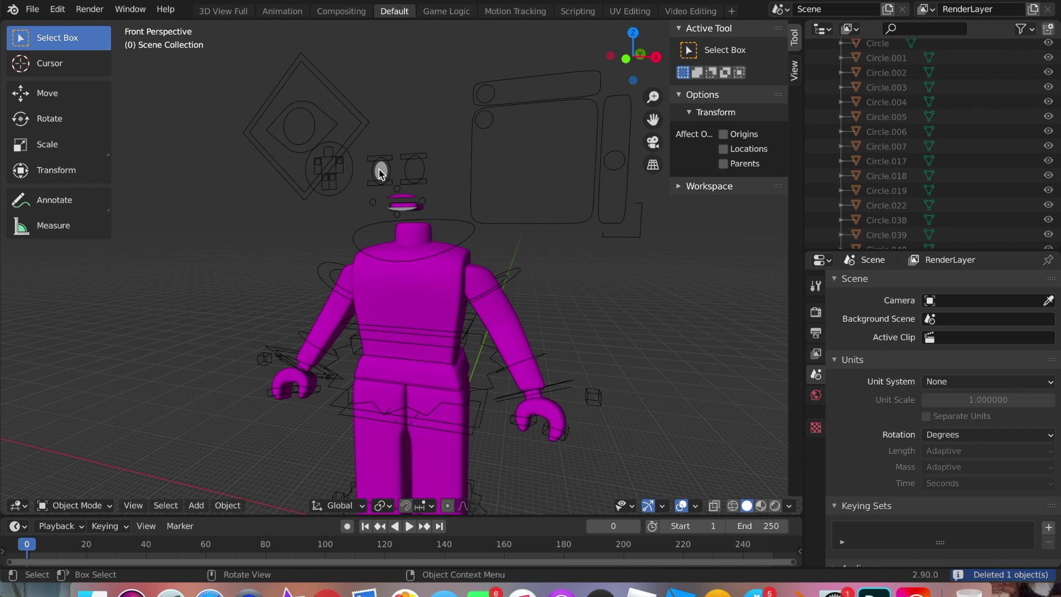
# Delete the remaining mouth pieces above the rig's neck.
pyautogui.click(408, 195)
pyautogui.press('x')
pyautogui.click(408, 195)
pyautogui.click(410, 208)
pyautogui.press('x')
pyautogui.click(409, 208)
pyautogui.click(406, 203)
pyautogui.press('x')
pyautogui.click(406, 203)
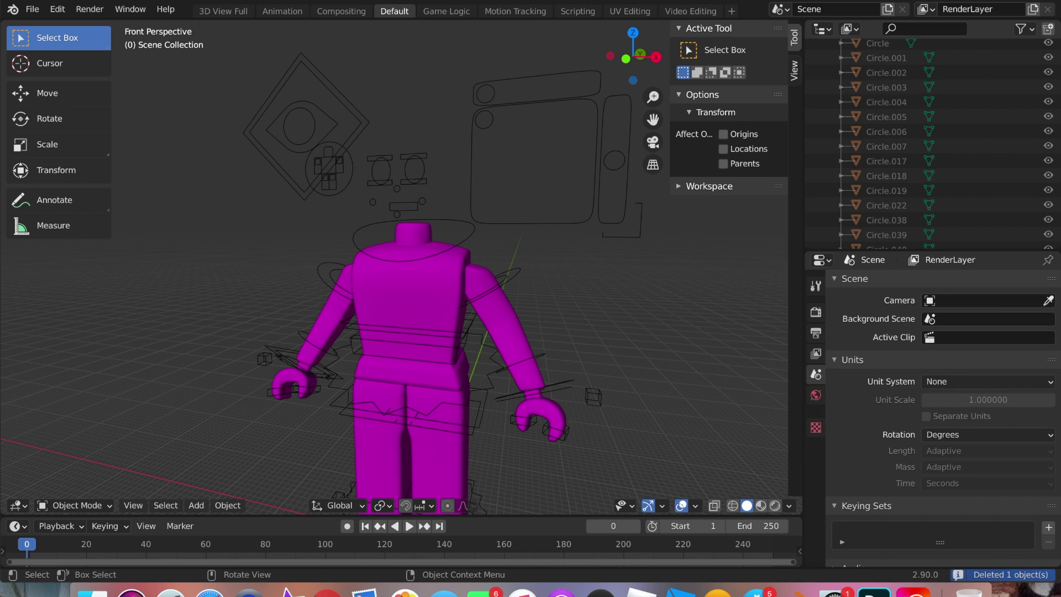
# Select the rig's torso mesh and change the Outliner area to the Shader Editor.
pyautogui.hotkey('shift', '`')
pyautogui.press('s')
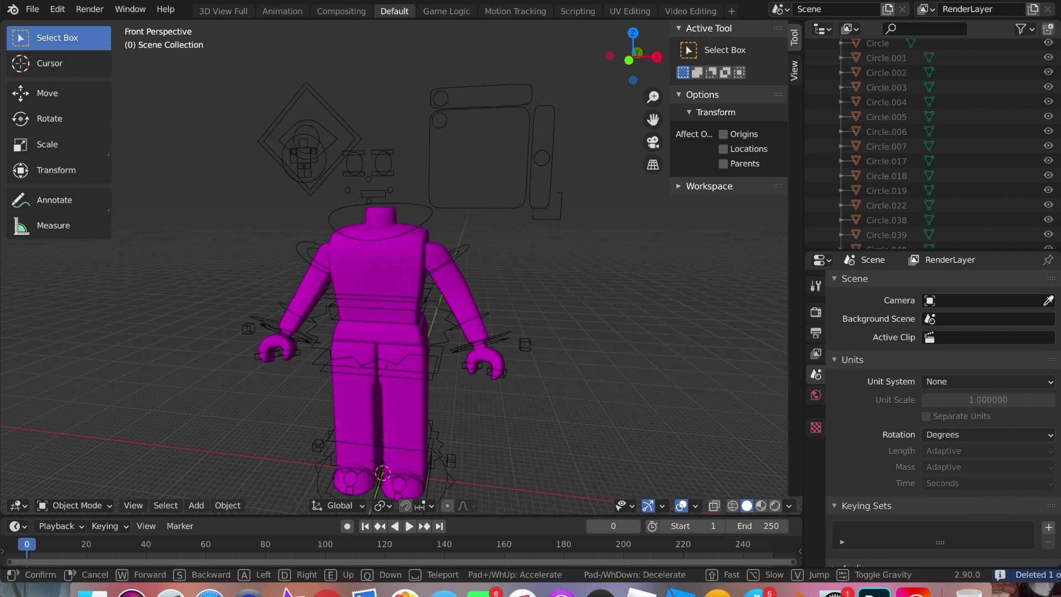
pyautogui.press('a')
pyautogui.press('q')
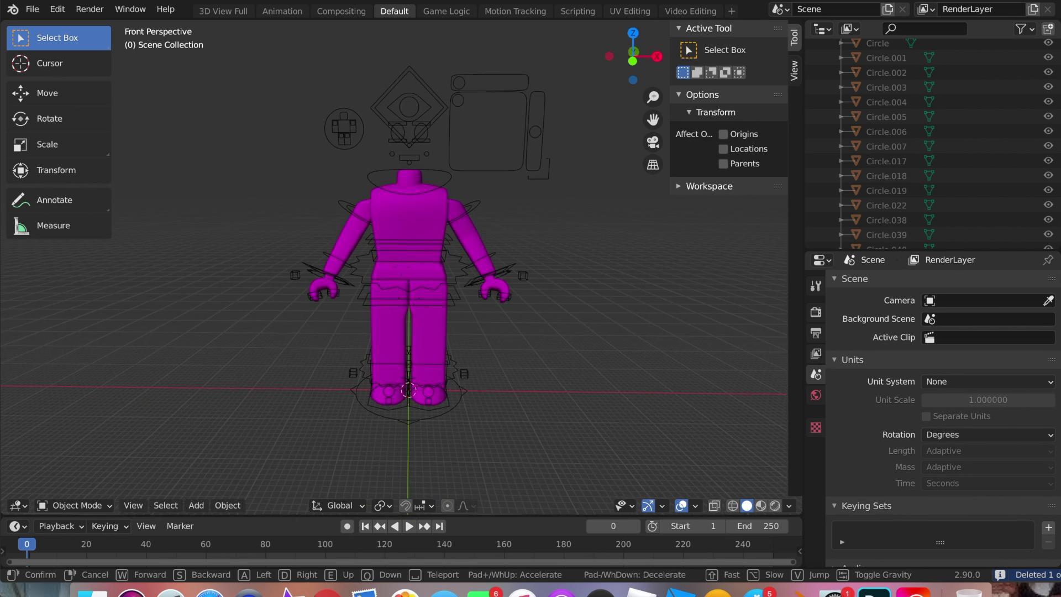
pyautogui.click(538, 353)
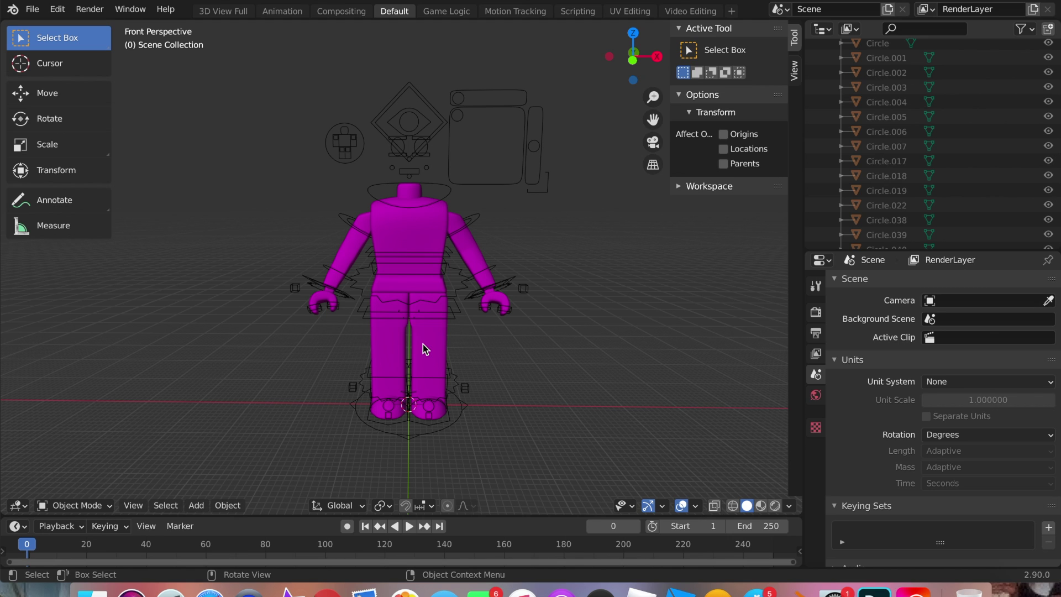
pyautogui.click(404, 232)
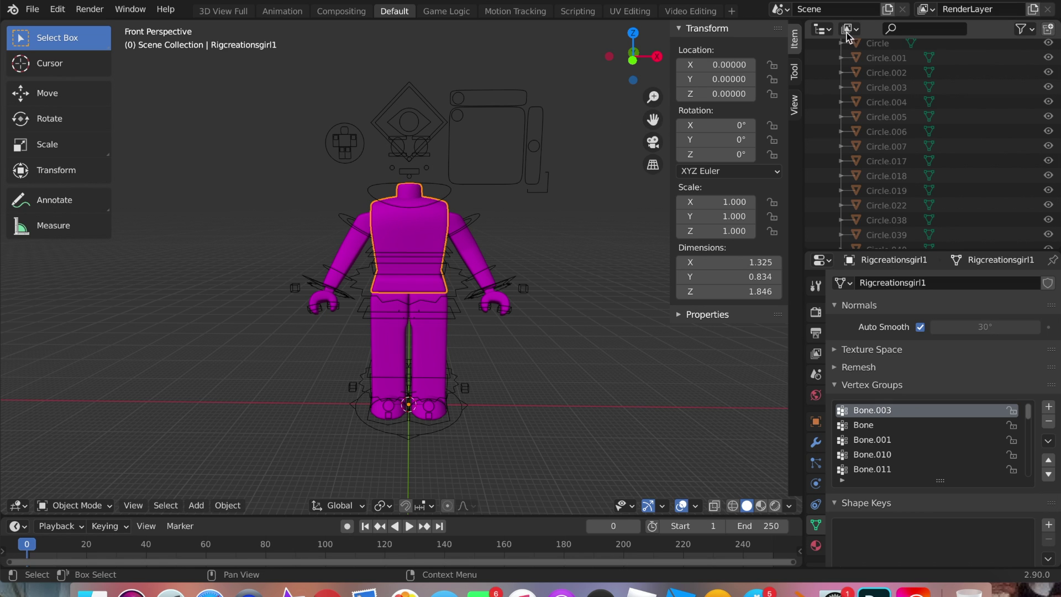
pyautogui.click(831, 30)
pyautogui.click(831, 30)
pyautogui.click(831, 30)
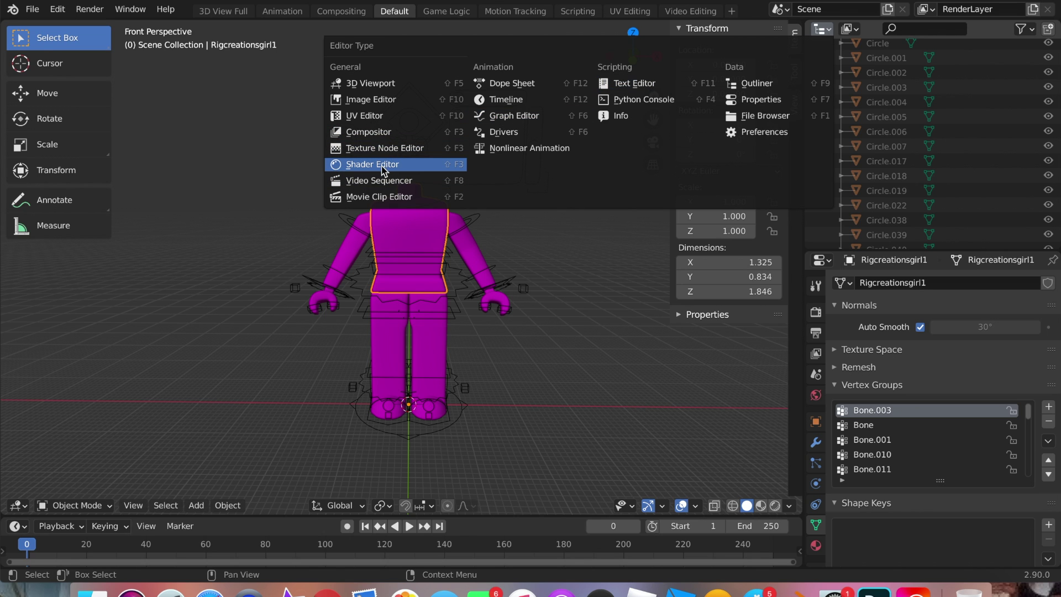
pyautogui.click(410, 164)
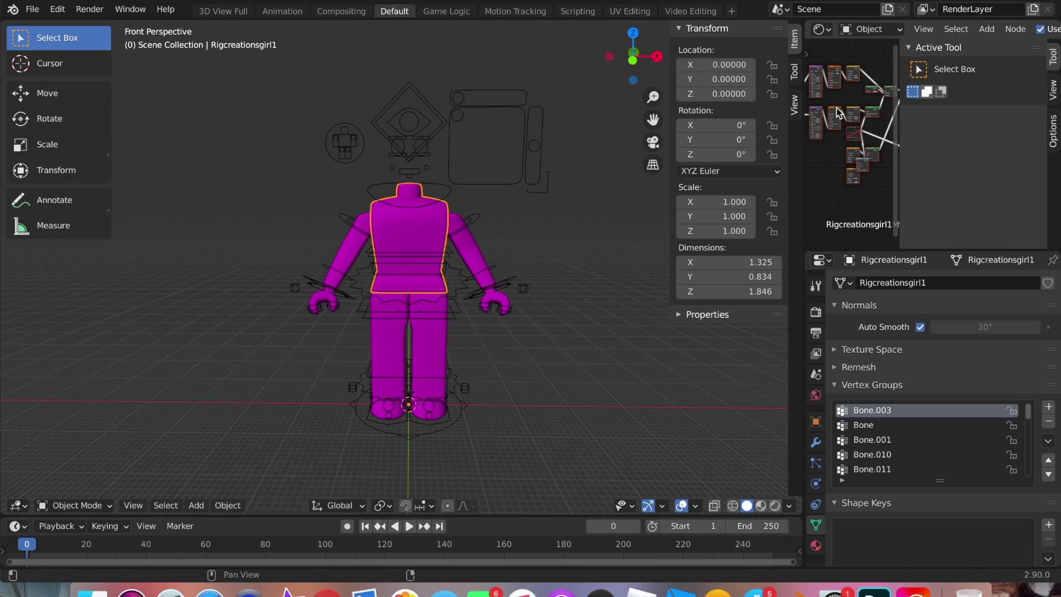
# Widen the Shader Editor and frame the lower image texture node of the torso material closely enough to read its image controls.
pyautogui.scroll(2, 839, 85)
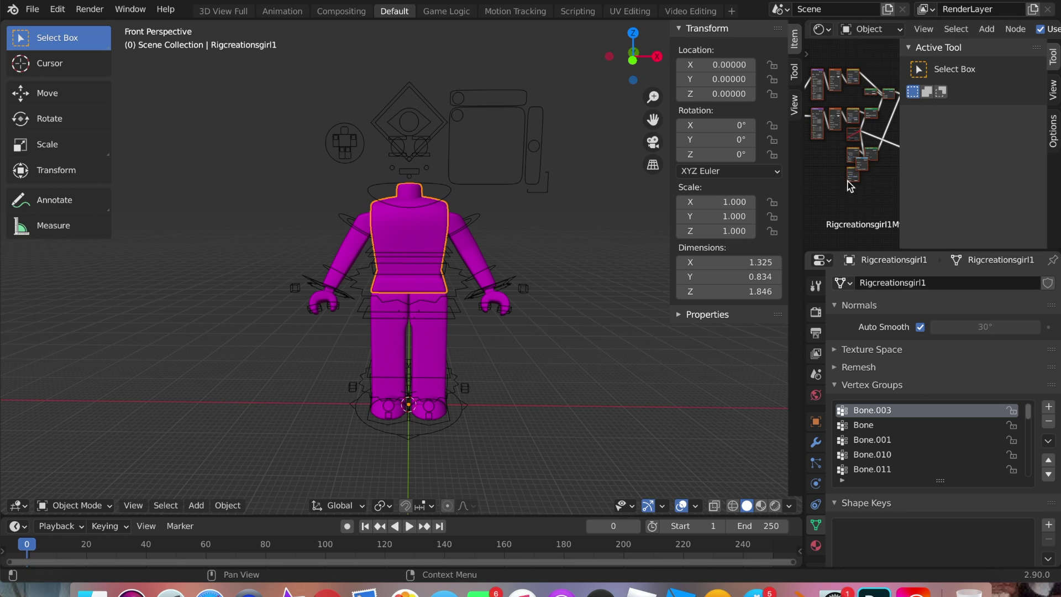
pyautogui.scroll(-1, 842, 184)
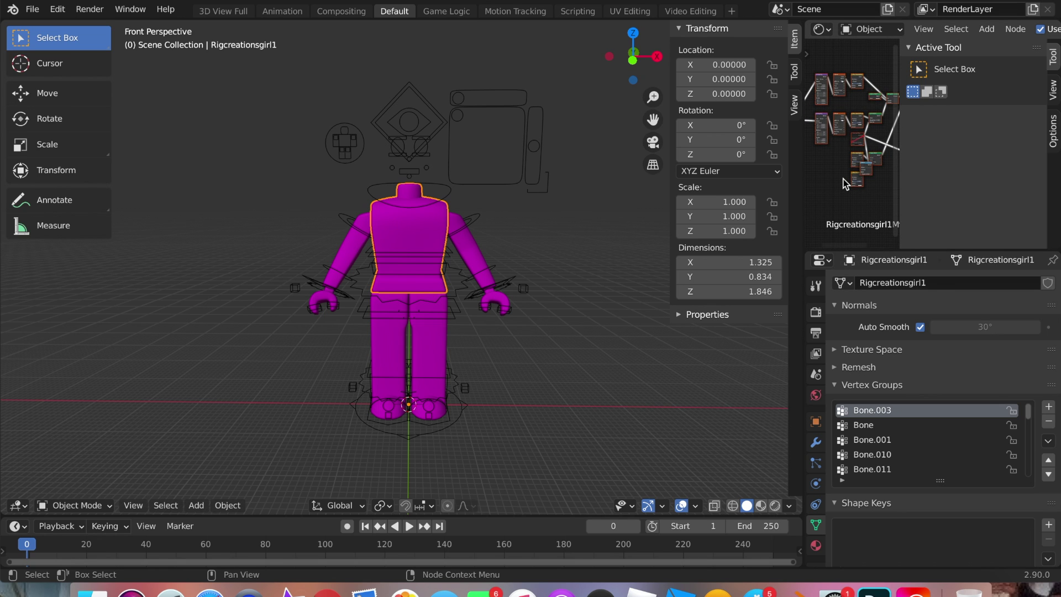
pyautogui.scroll(4, 840, 133)
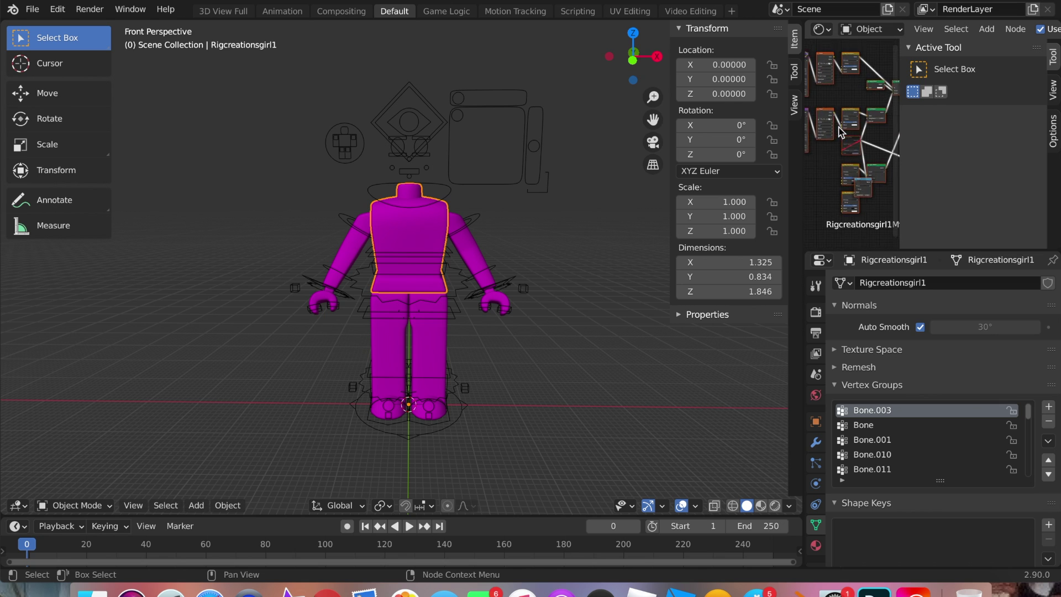
pyautogui.scroll(3, 840, 135)
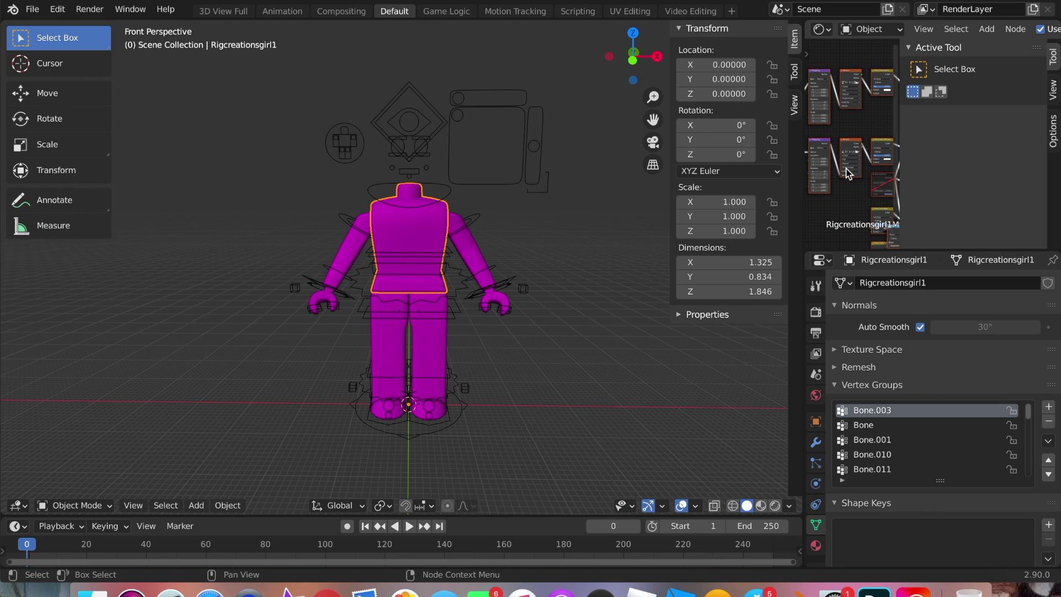
pyautogui.scroll(5, 846, 168)
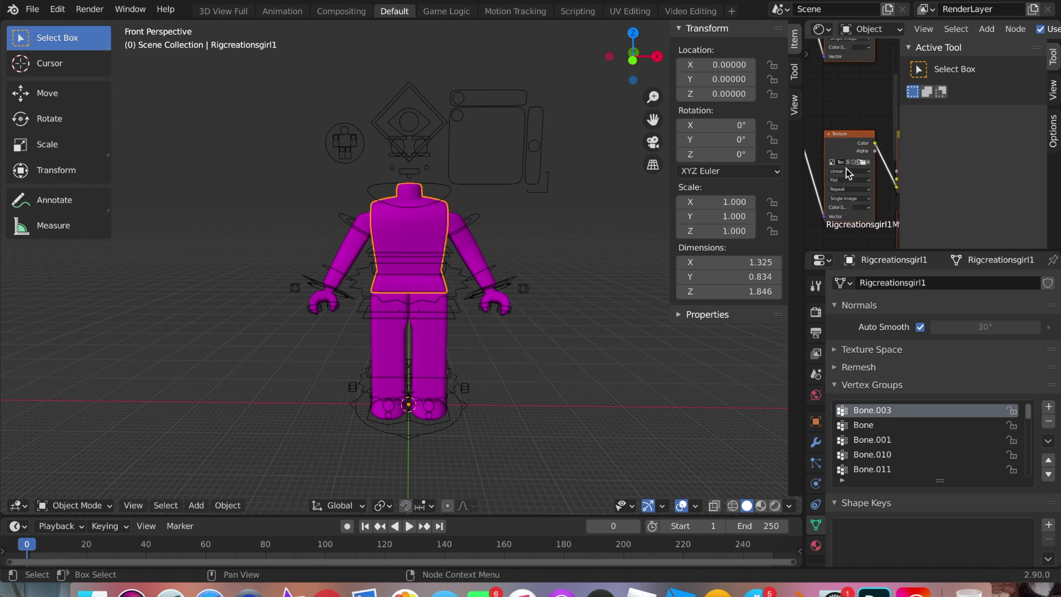
pyautogui.scroll(6, 846, 168)
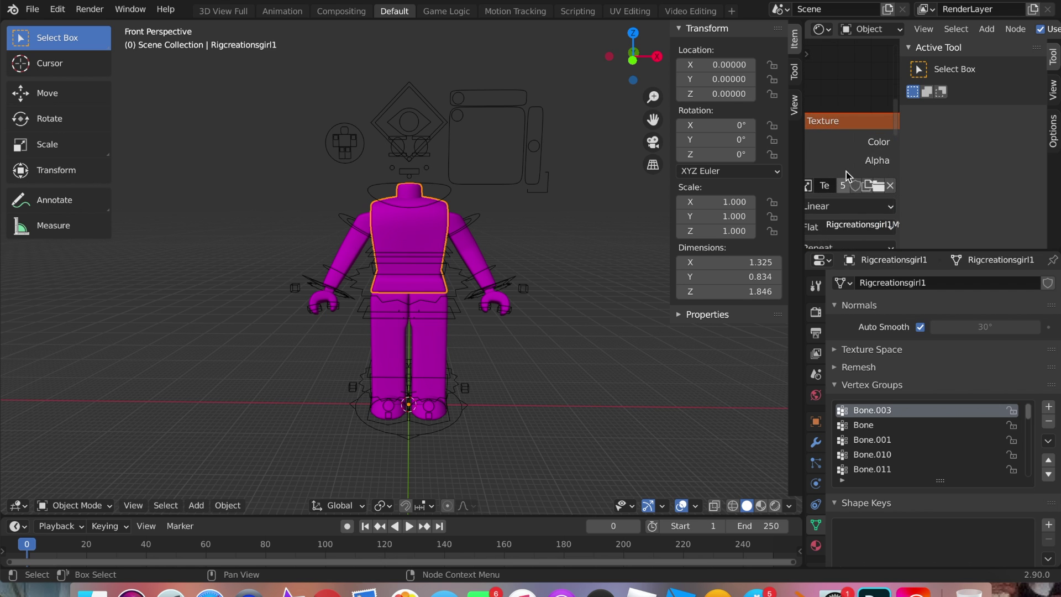
pyautogui.scroll(-4, 847, 172)
pyautogui.scroll(1, 847, 172)
pyautogui.moveTo(801, 149); pyautogui.dragTo(695, 148)
pyautogui.scroll(2, 851, 120)
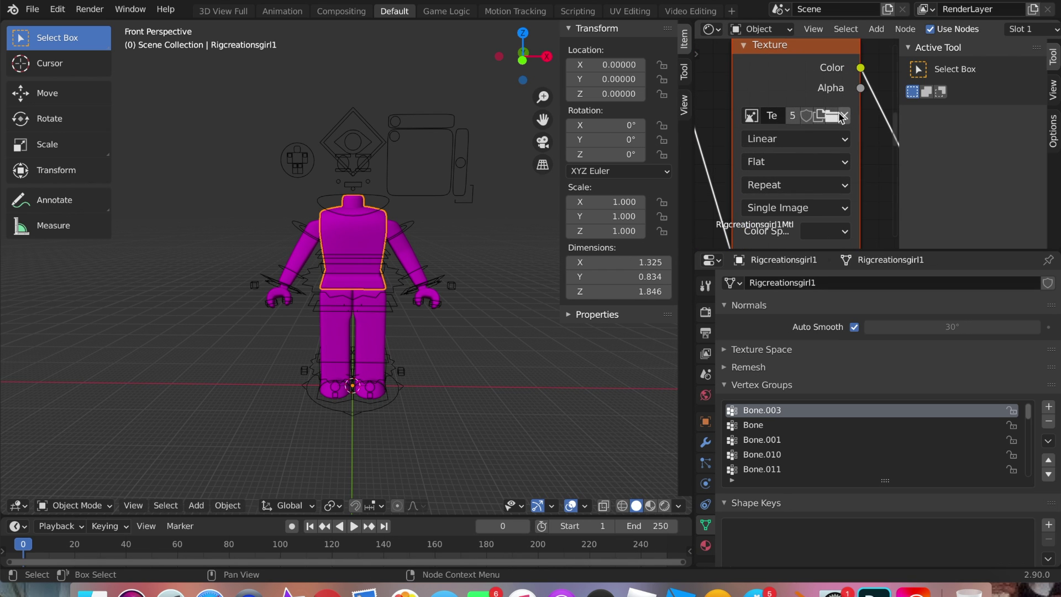
# Load Kiiransworld2Tex.png from the Downloads folder into the torso material's image texture node.
pyautogui.click(831, 116)
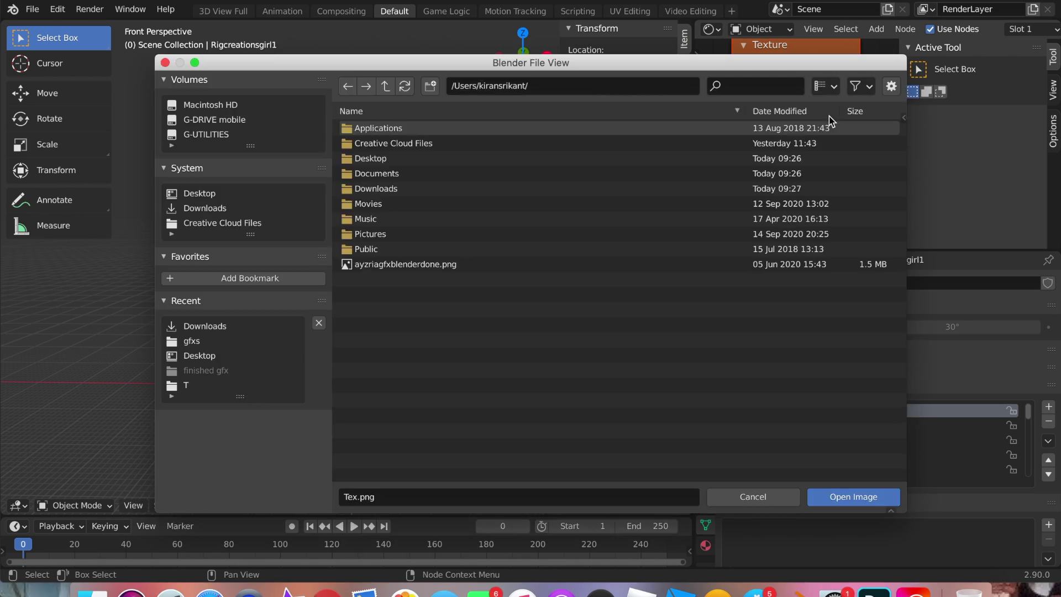
pyautogui.click(296, 206)
pyautogui.scroll(-15, 470, 331)
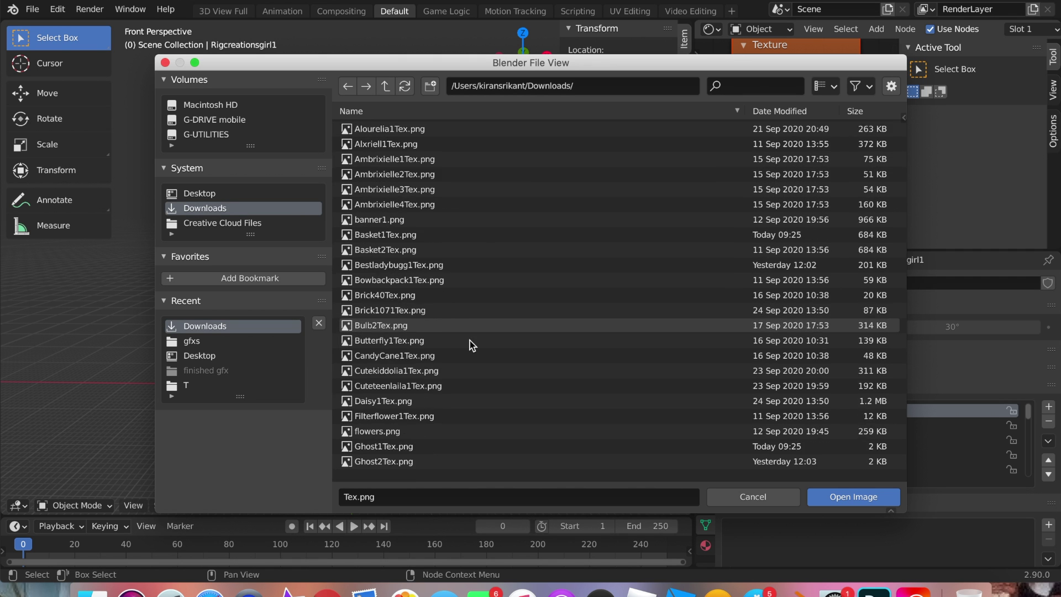
pyautogui.scroll(-5, 469, 336)
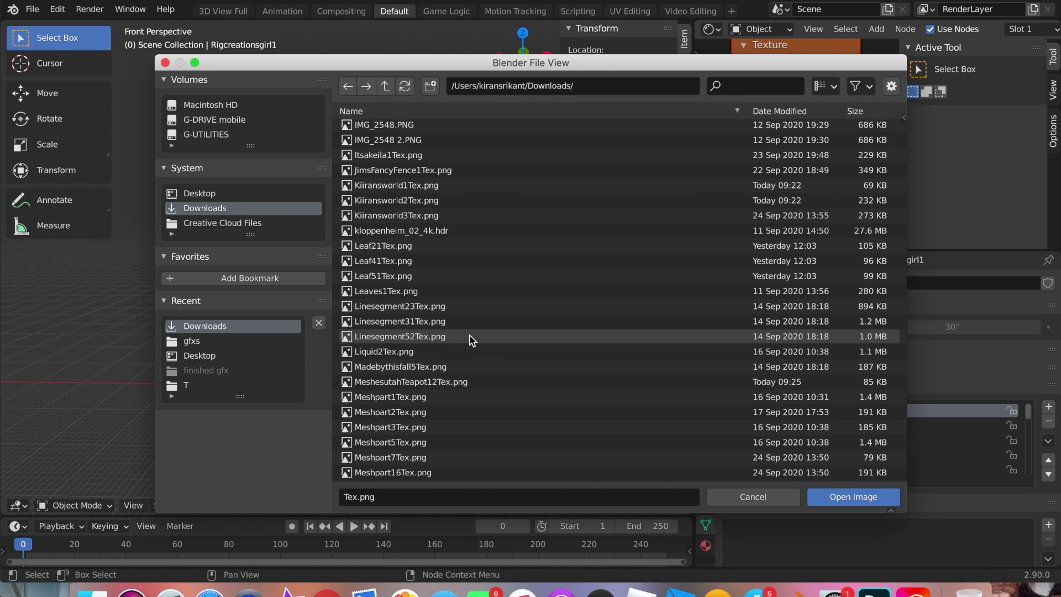
pyautogui.click(452, 189)
pyautogui.doubleClick(452, 188)
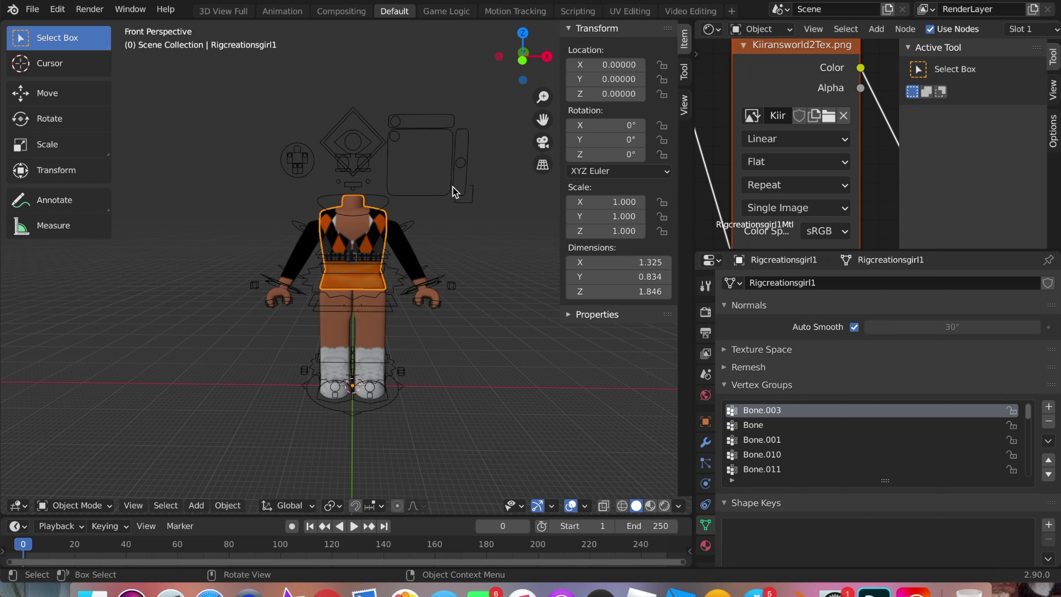